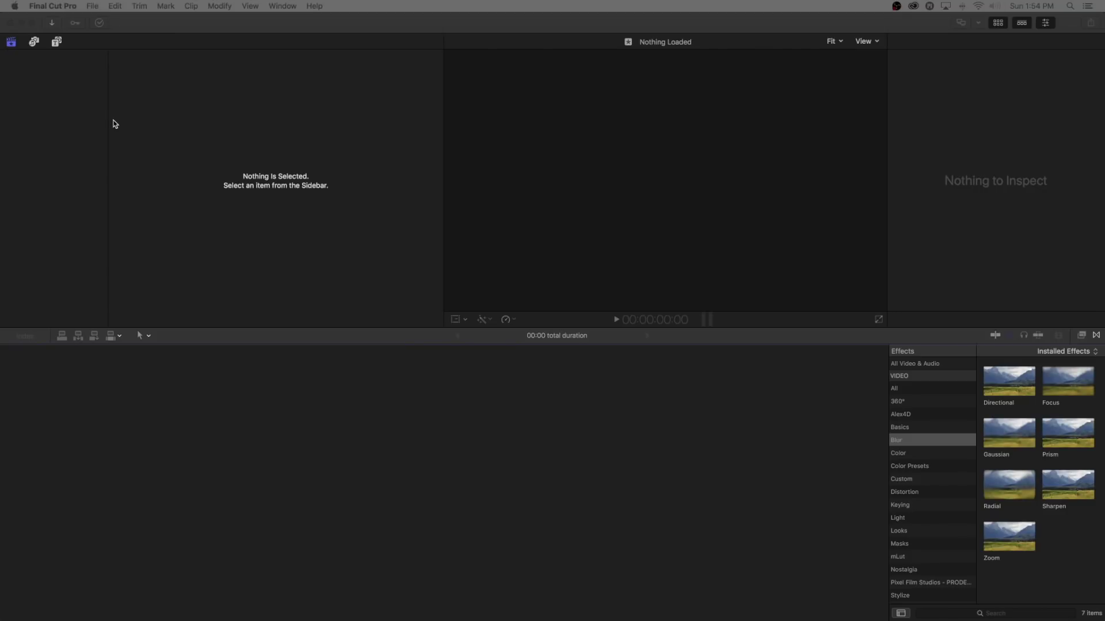
Create a new library named niwauhirtu in the Tutorial transicion acelerada folder
left_click(96, 9)
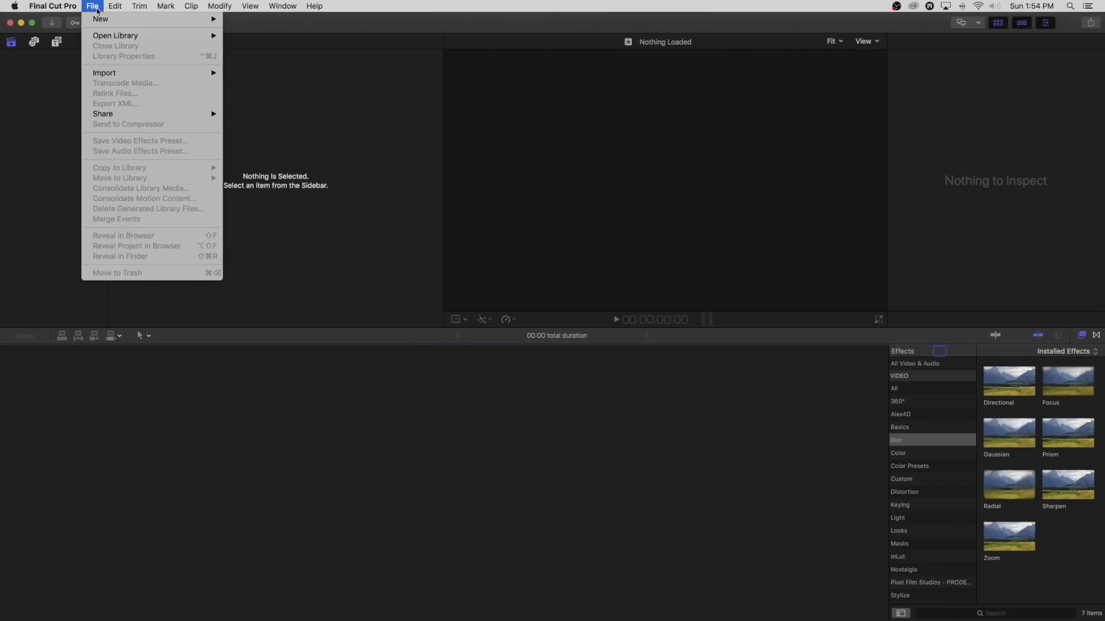
mouse_move(99, 21)
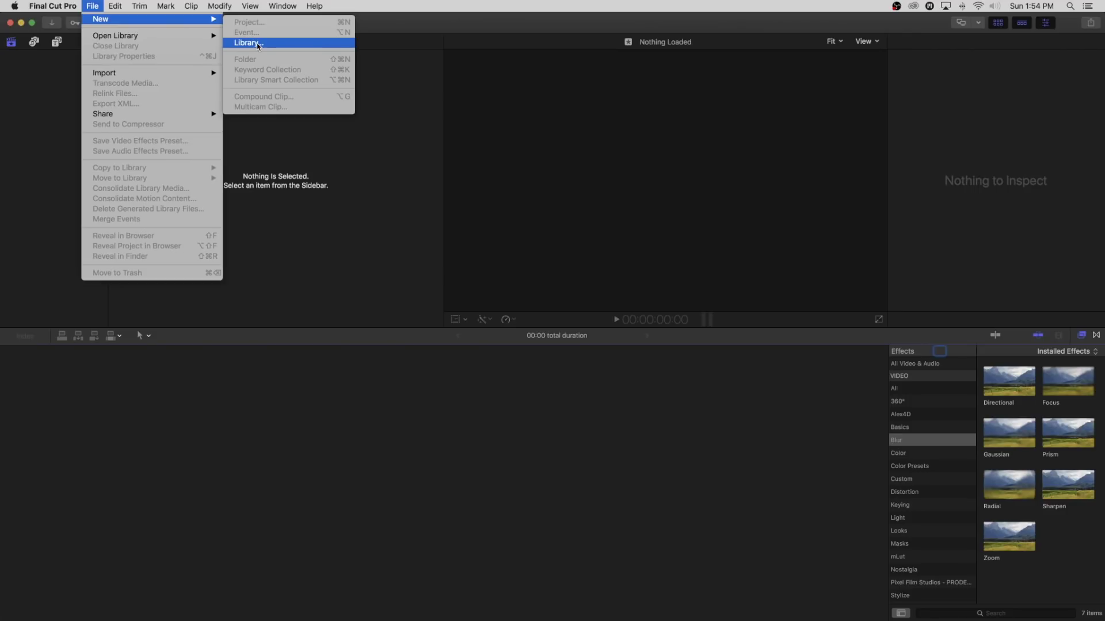
left_click(257, 44)
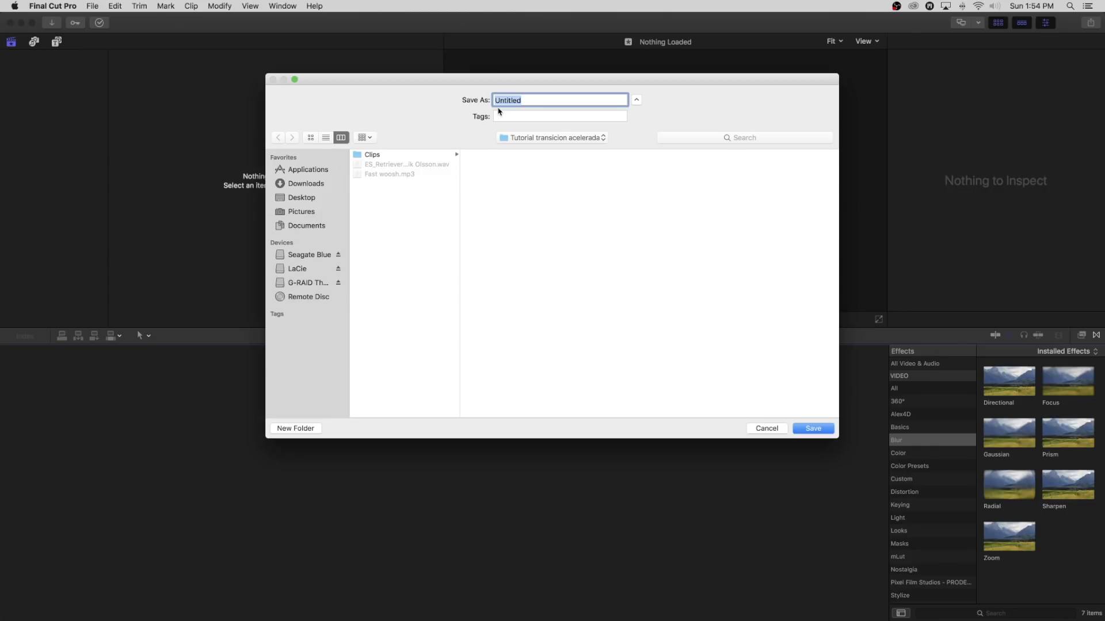
type("niwauhirtu")
key("Return")
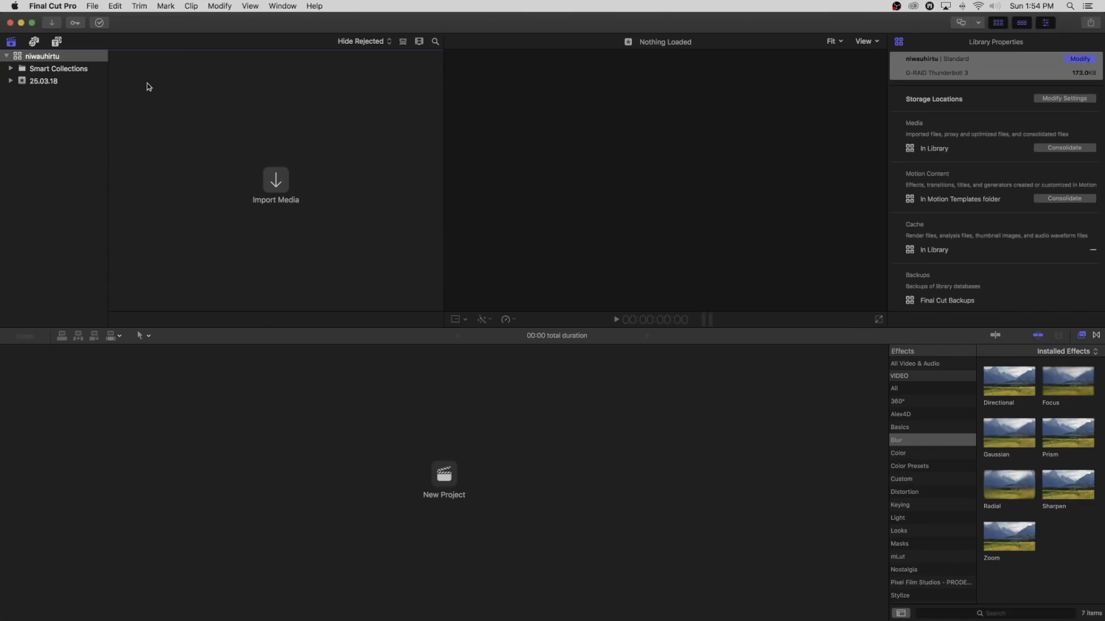
Create a 1080p HD 24p project named avleiurhiutr in event 25.03.18
left_click(95, 8)
mouse_move(100, 20)
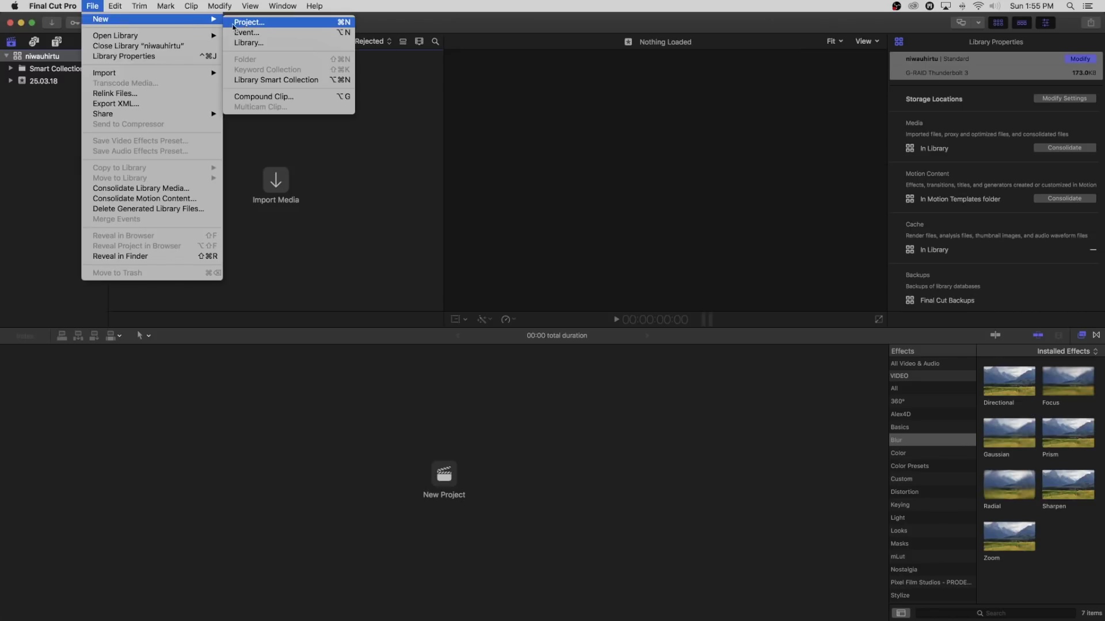
left_click(248, 24)
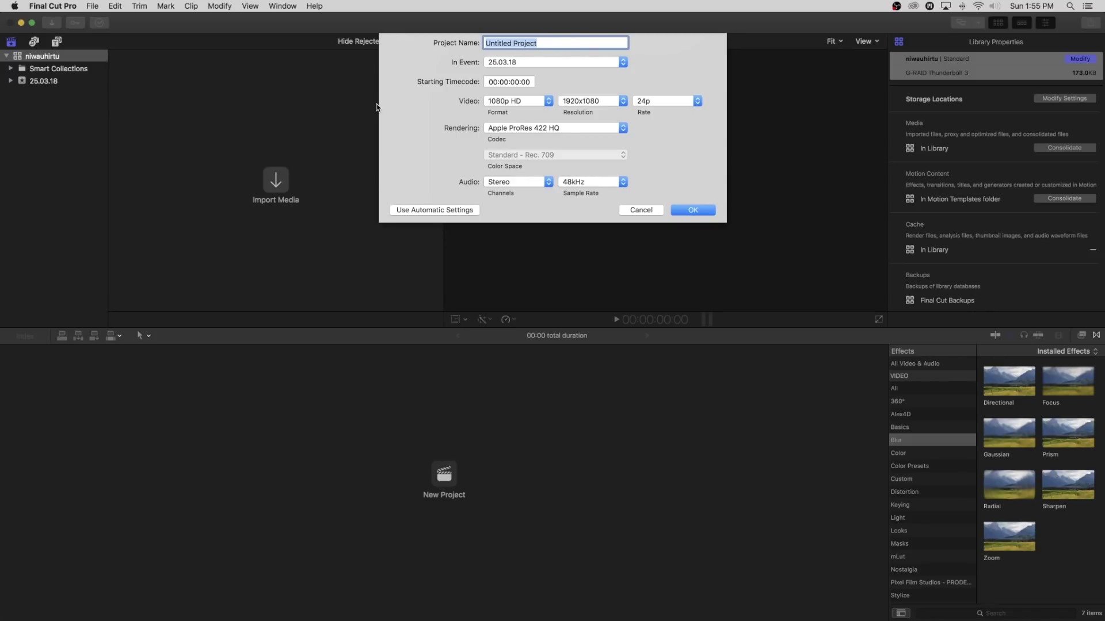
type("avleiurhiutr")
left_click(694, 211)
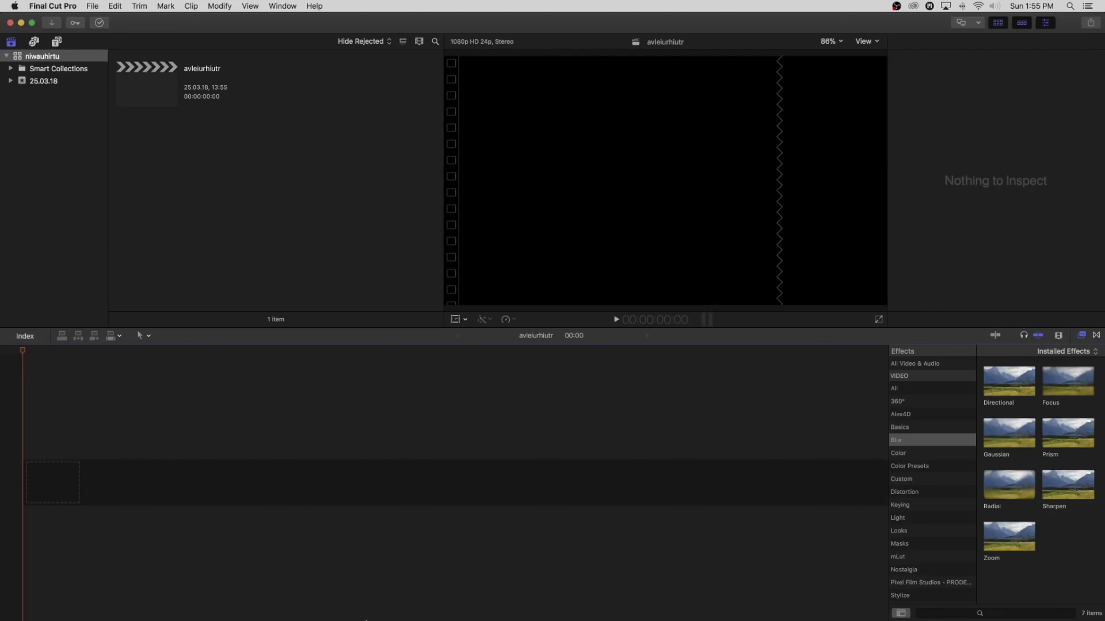
Import C0023, C0038, the Retriever music and Fast woosh sound from Finder into event 25.03.18
left_click(208, 582)
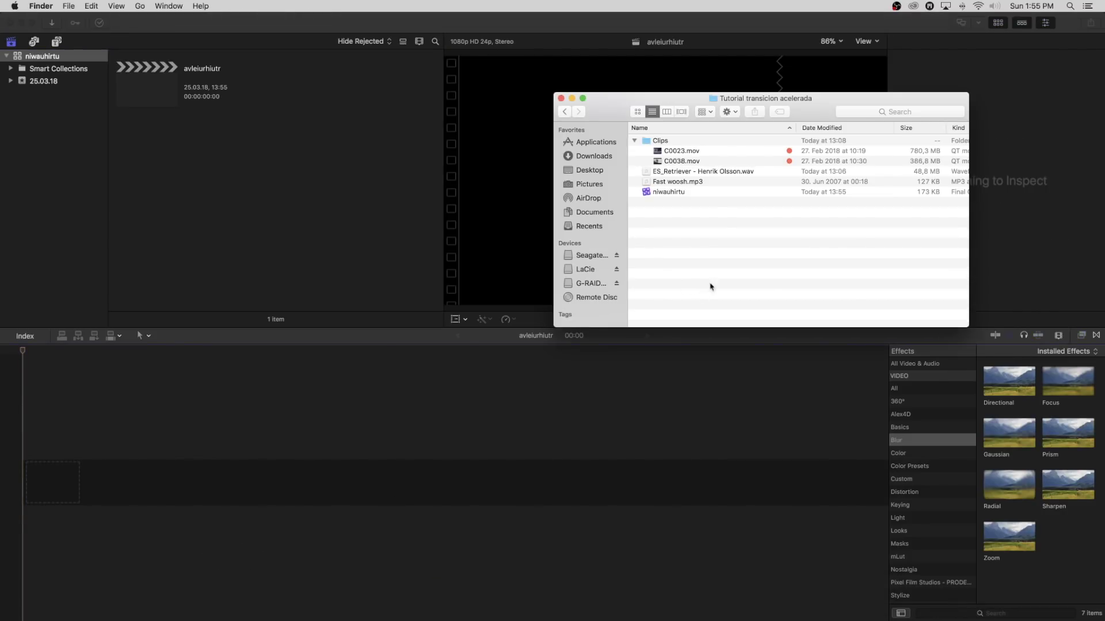
left_click(722, 181)
left_click(702, 150, "shift")
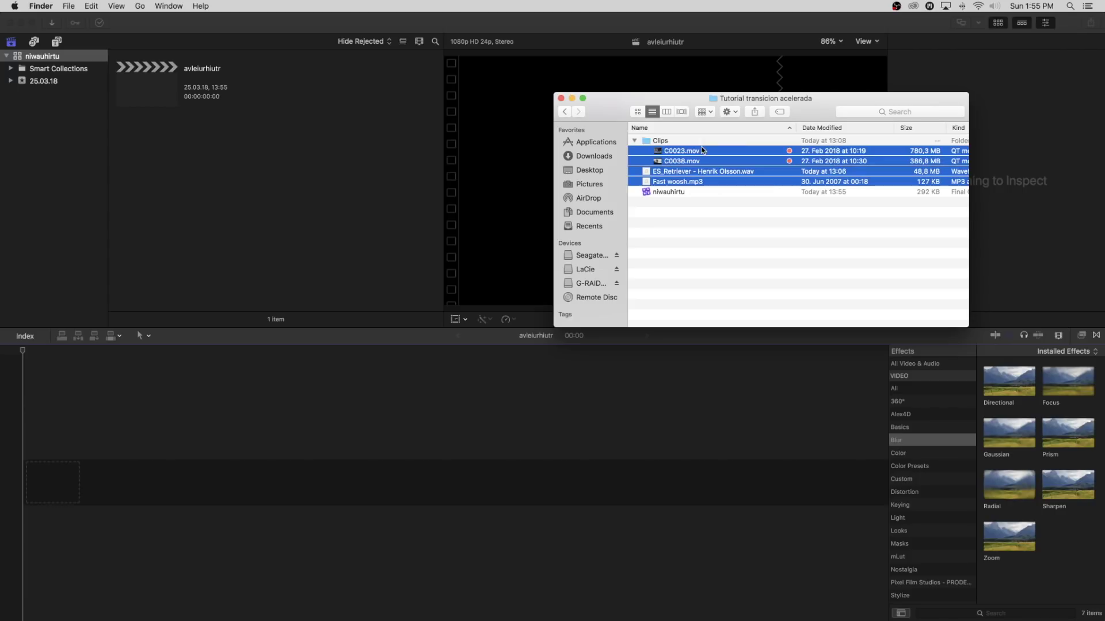
left_click_drag(728, 154, 54, 78)
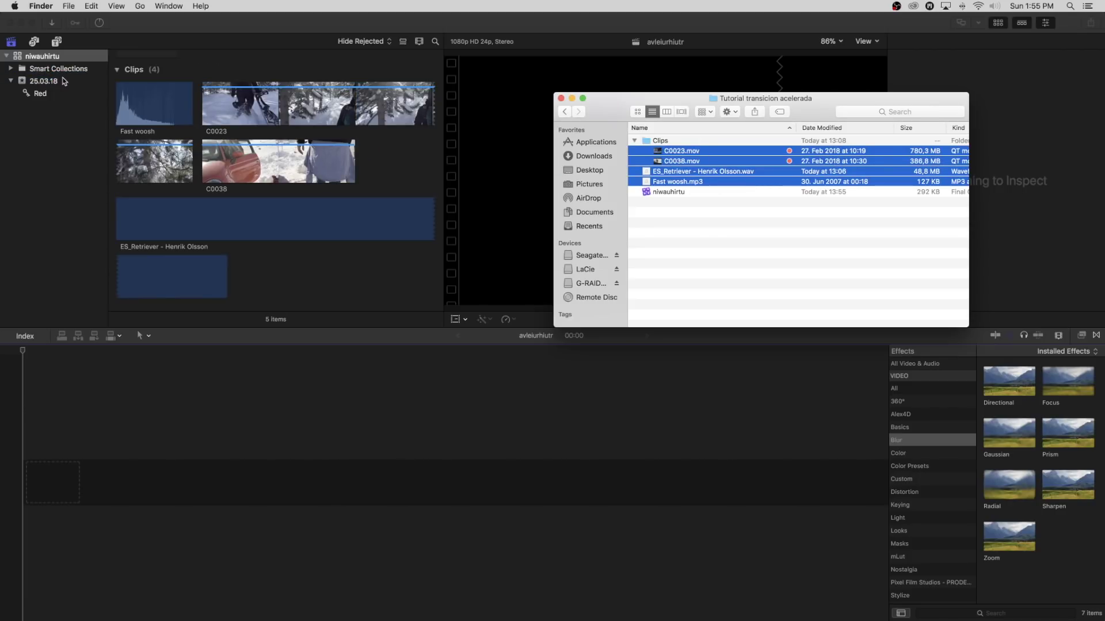
left_click(291, 68)
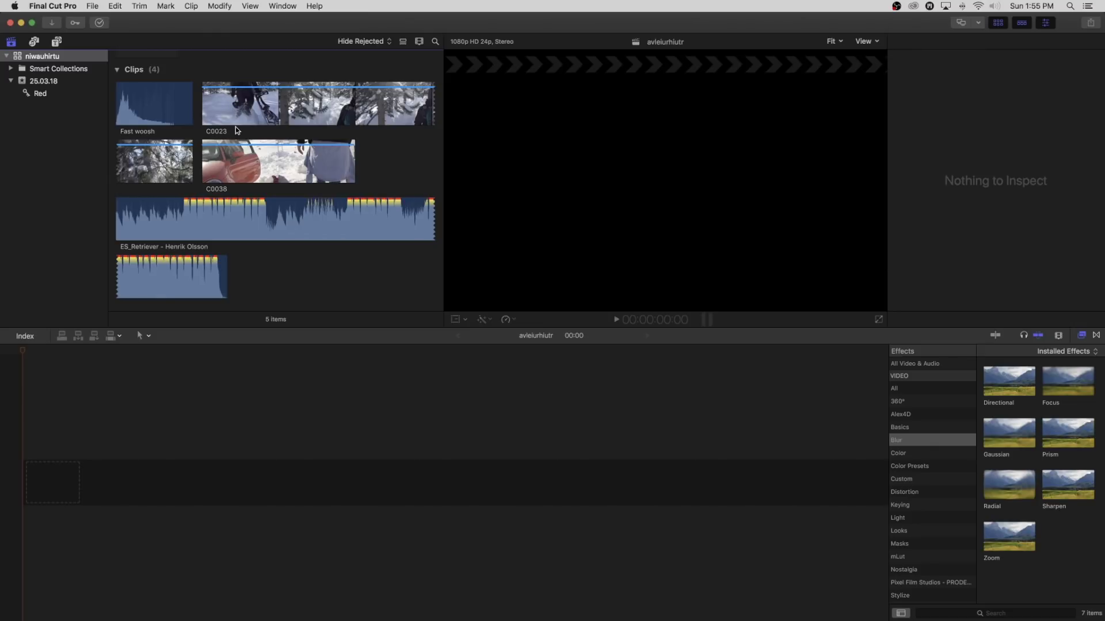
Mark about 8 seconds of clip C0038 with In and Out points and append it to the timeline
left_click(228, 169)
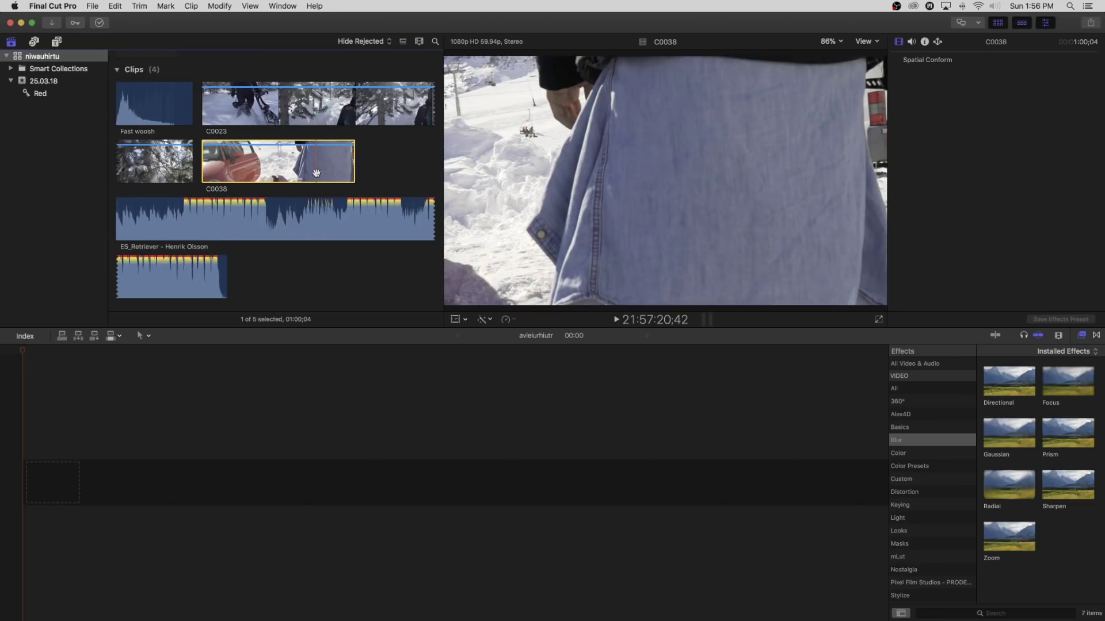
key("i")
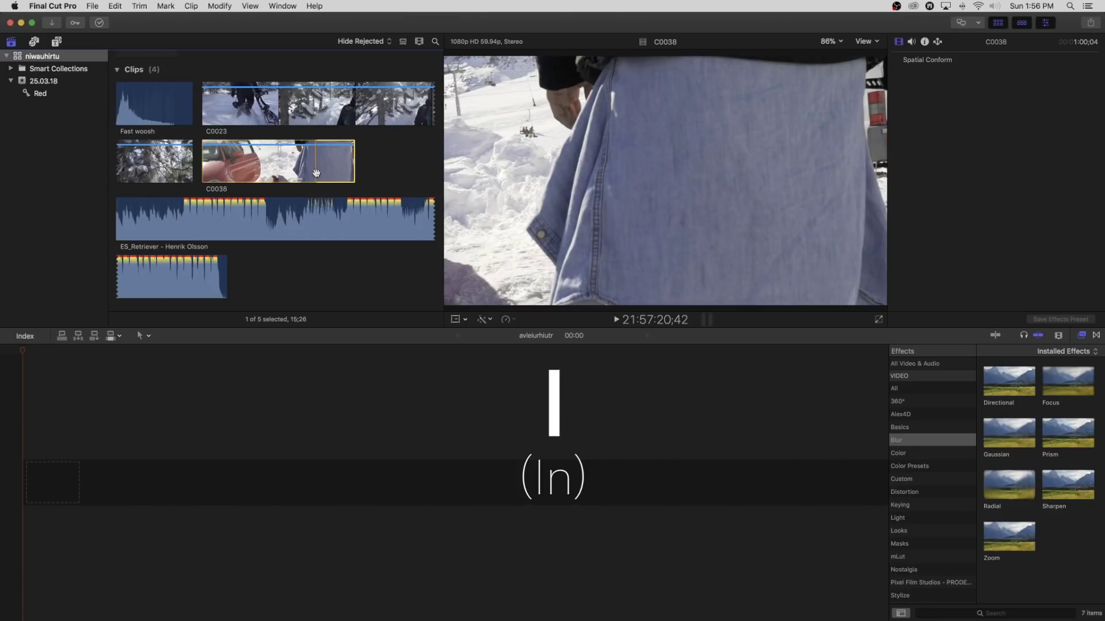
key("space")
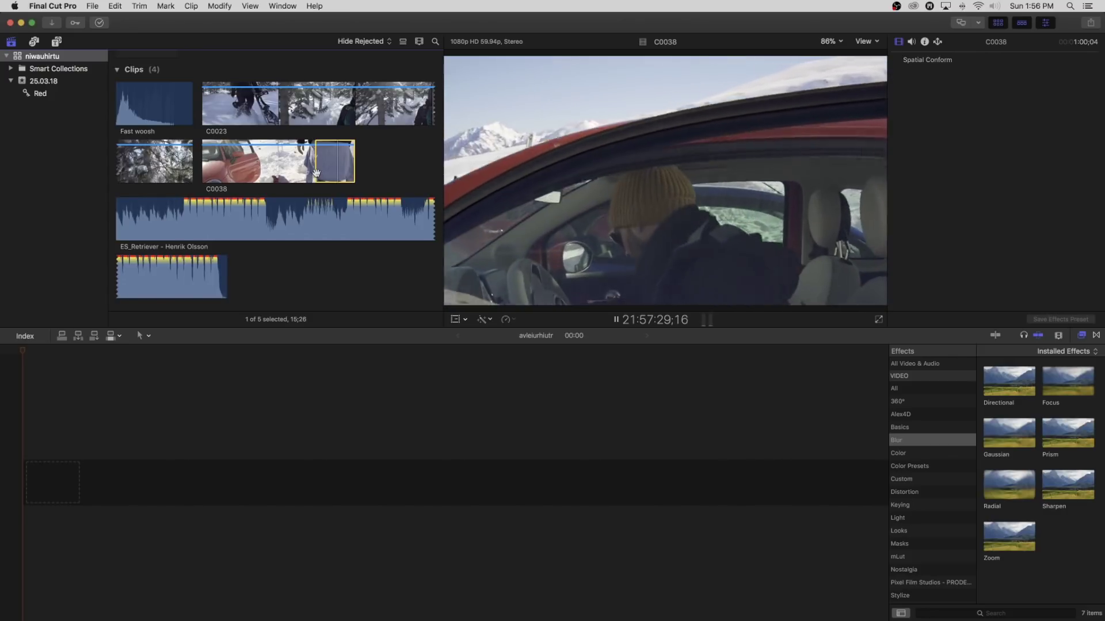
key("space")
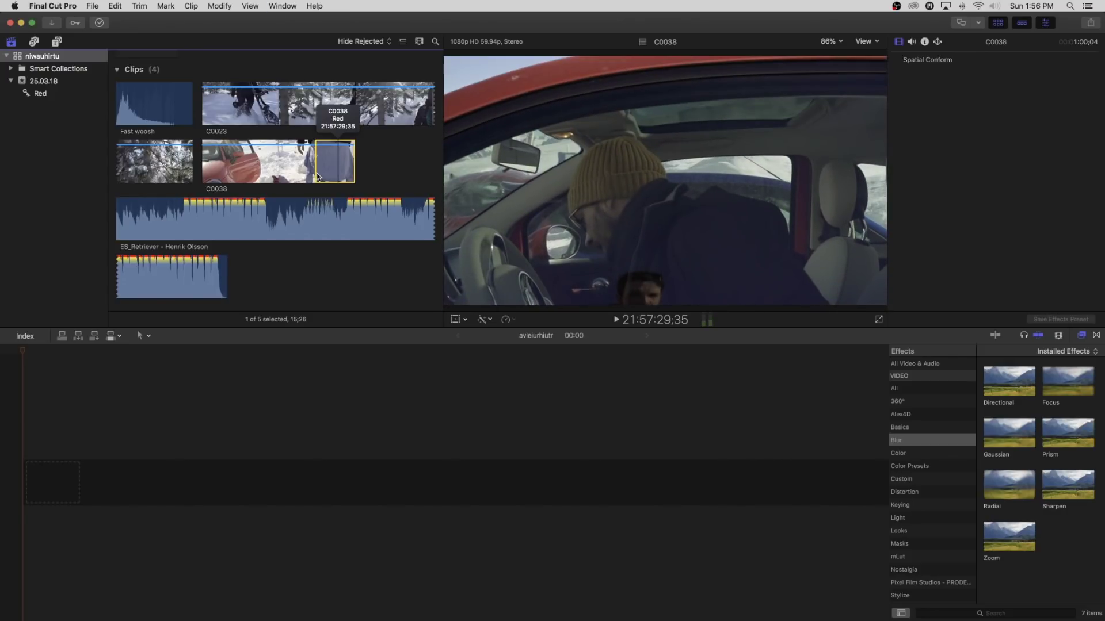
key("Left")
key("Left")
key("Left")
key("Left")
key("Left")
key("Left")
key("Left")
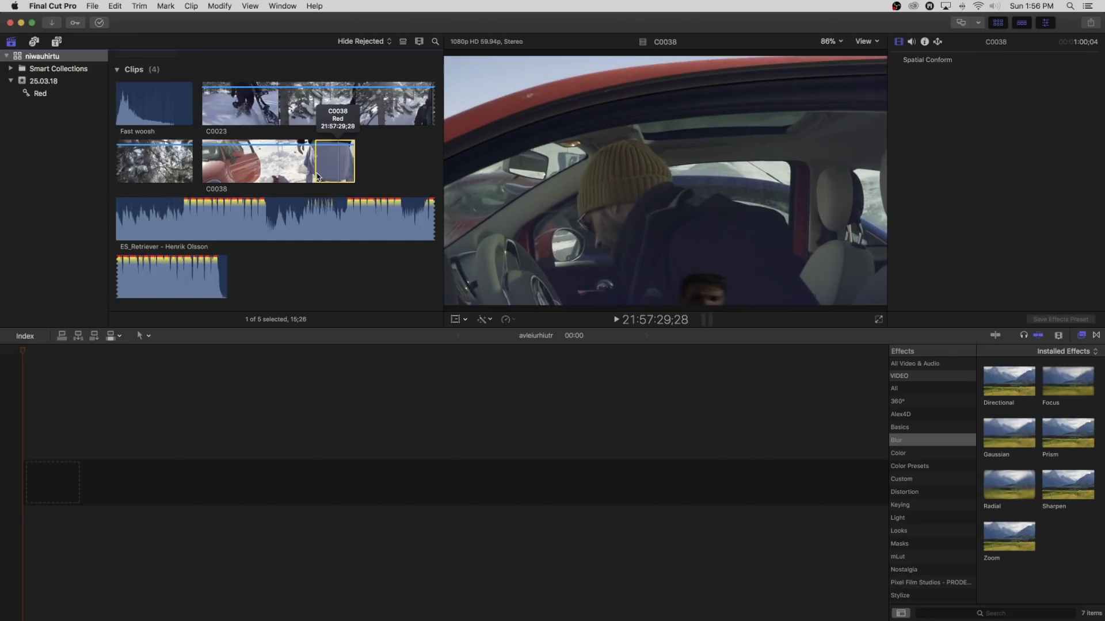
key("Left")
key("Left")
key("Left")
key("Left")
key("Left")
key("Left")
key("Left")
key("Left")
key("Left")
key("Left")
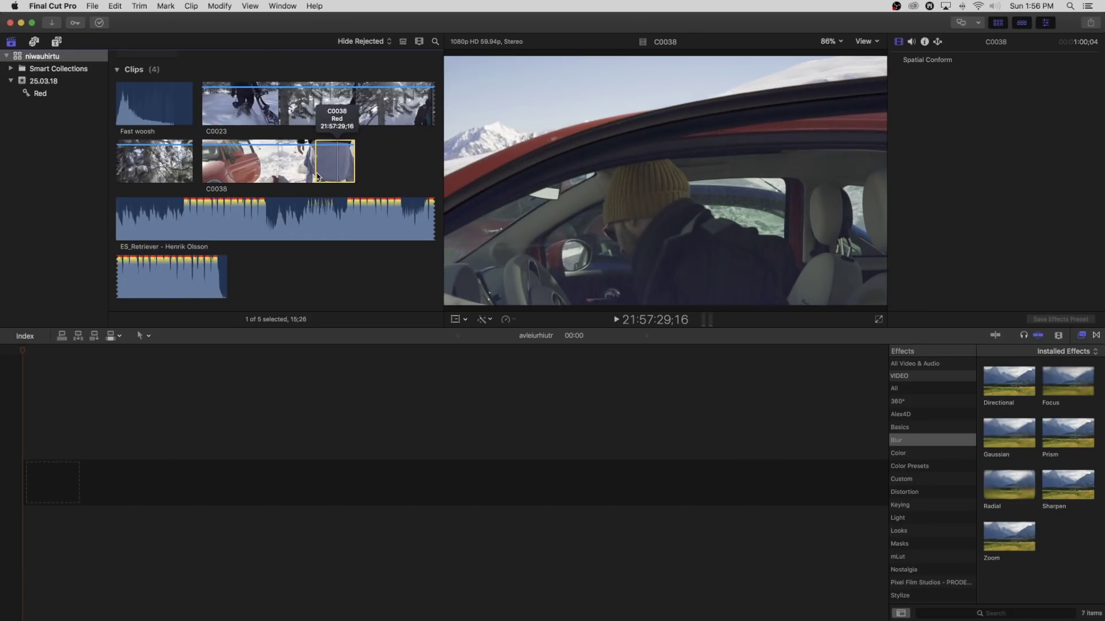
key("Left")
key("o")
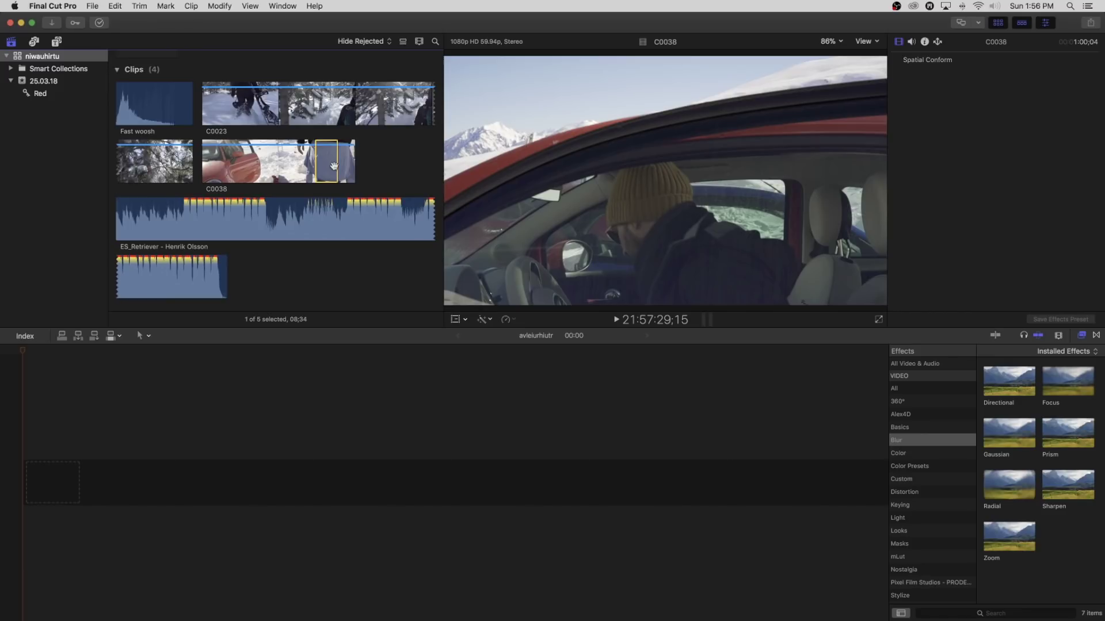
key("e")
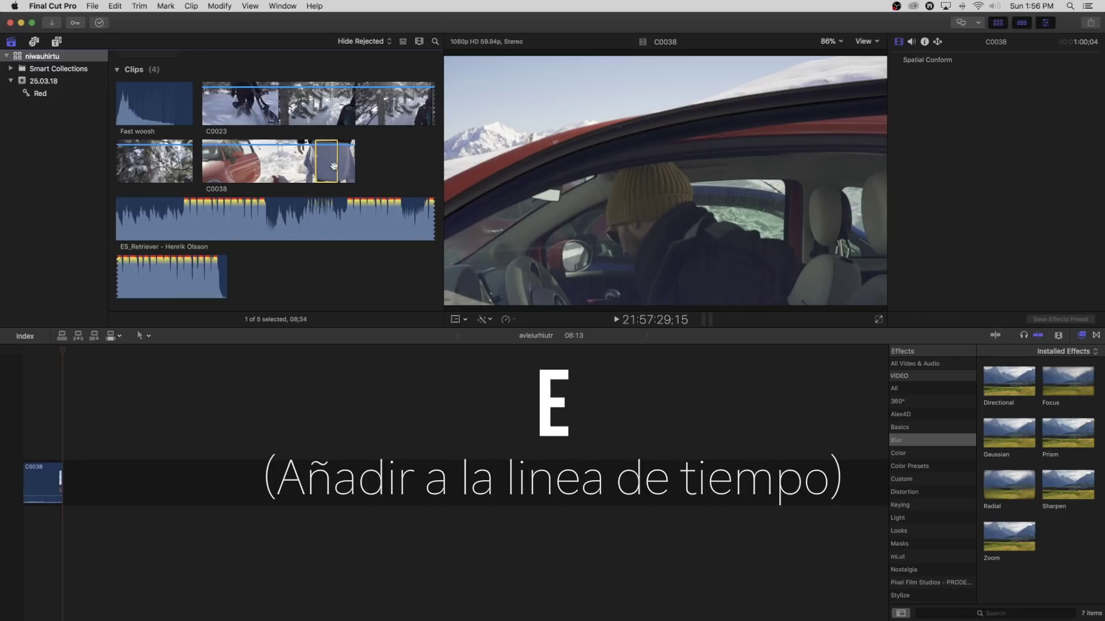
Zoom the timeline into clip C0038 until one-second detail is visible
left_click(41, 426)
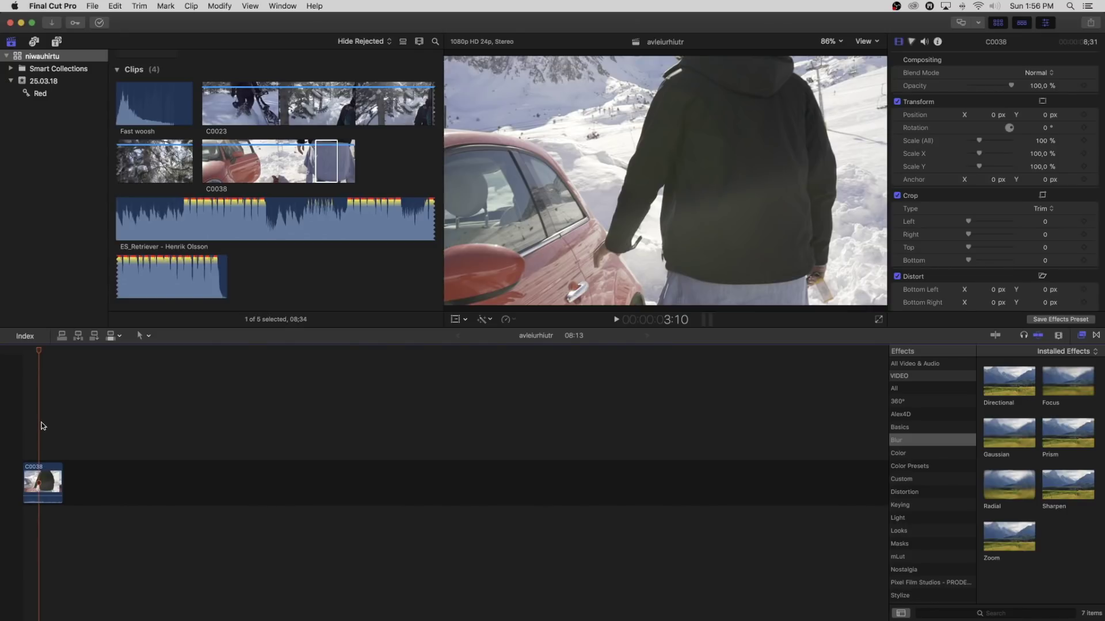
mouse_move(48, 494)
key("z")
key("z")
left_click(63, 402)
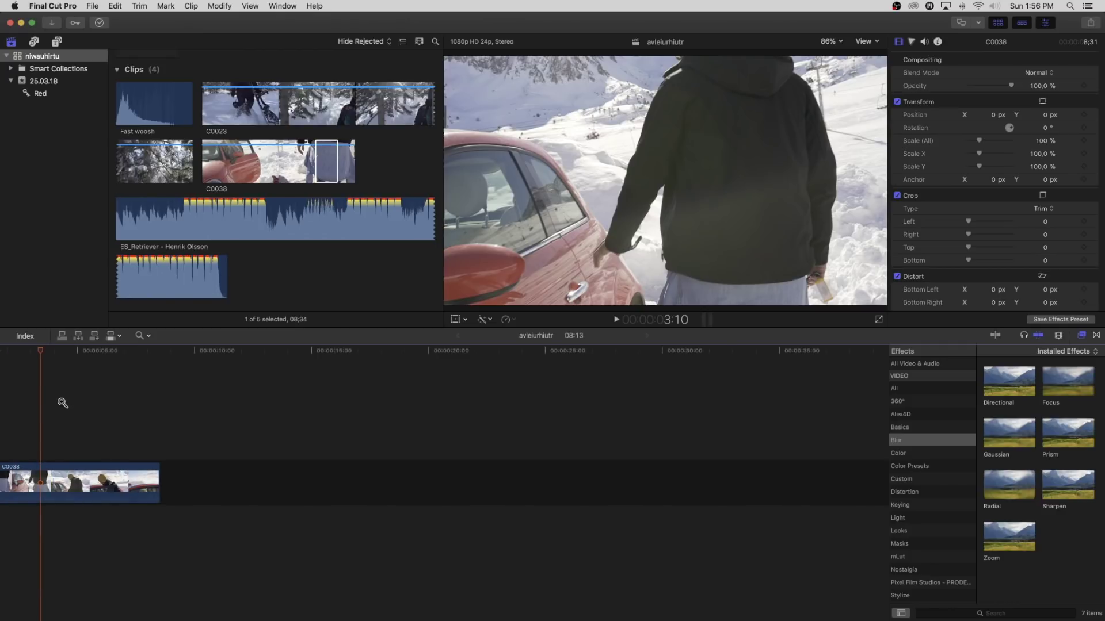
left_click(81, 400)
left_click(105, 400)
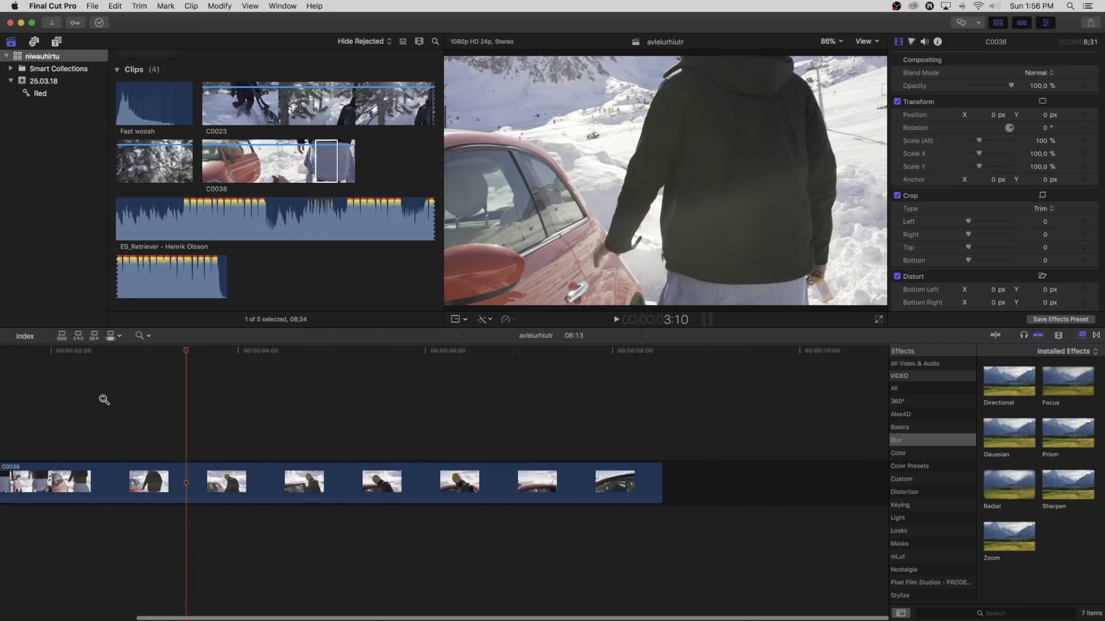
left_click(106, 400)
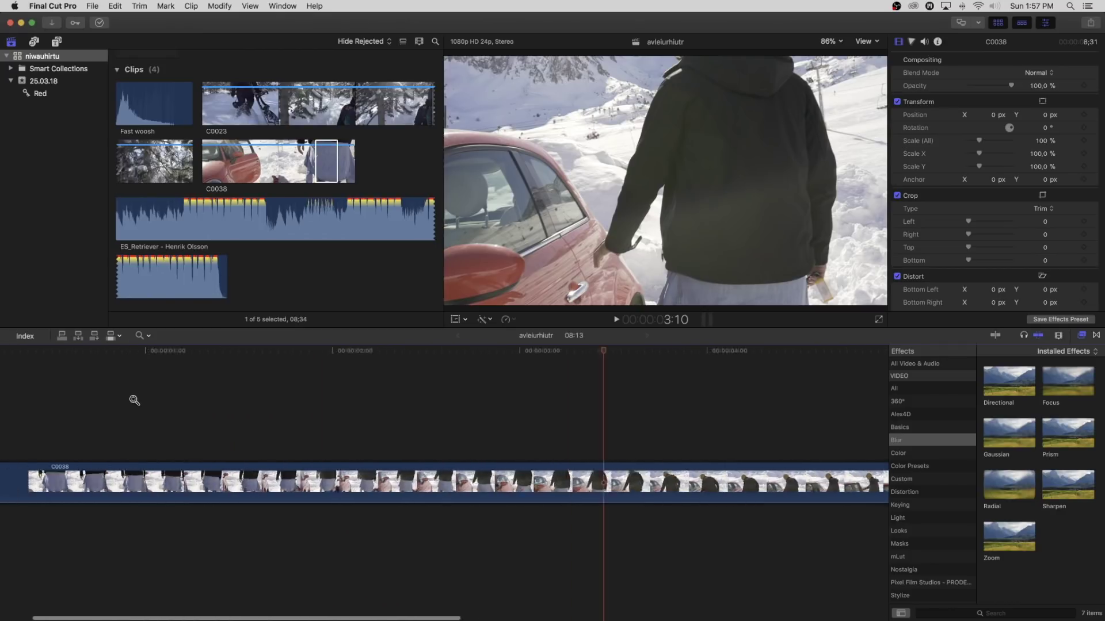
Place the playhead near 3:08 and switch to the Blade tool
key("a")
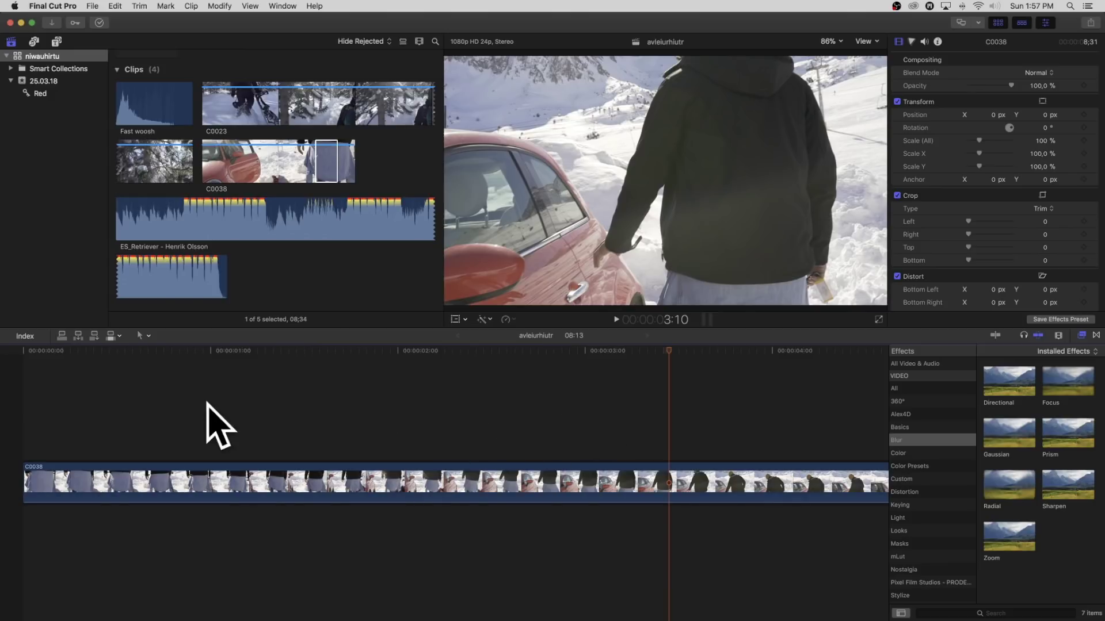
mouse_move(44, 354)
left_mouse_down()
mouse_move(25, 355)
mouse_move(544, 374)
mouse_move(644, 355)
left_mouse_up()
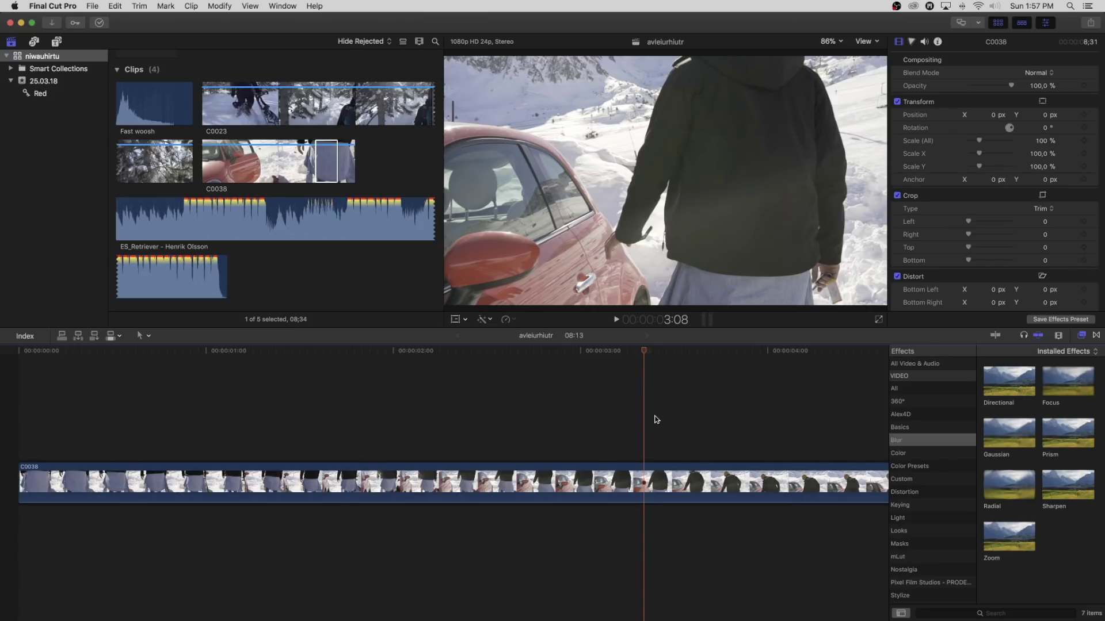
key("b")
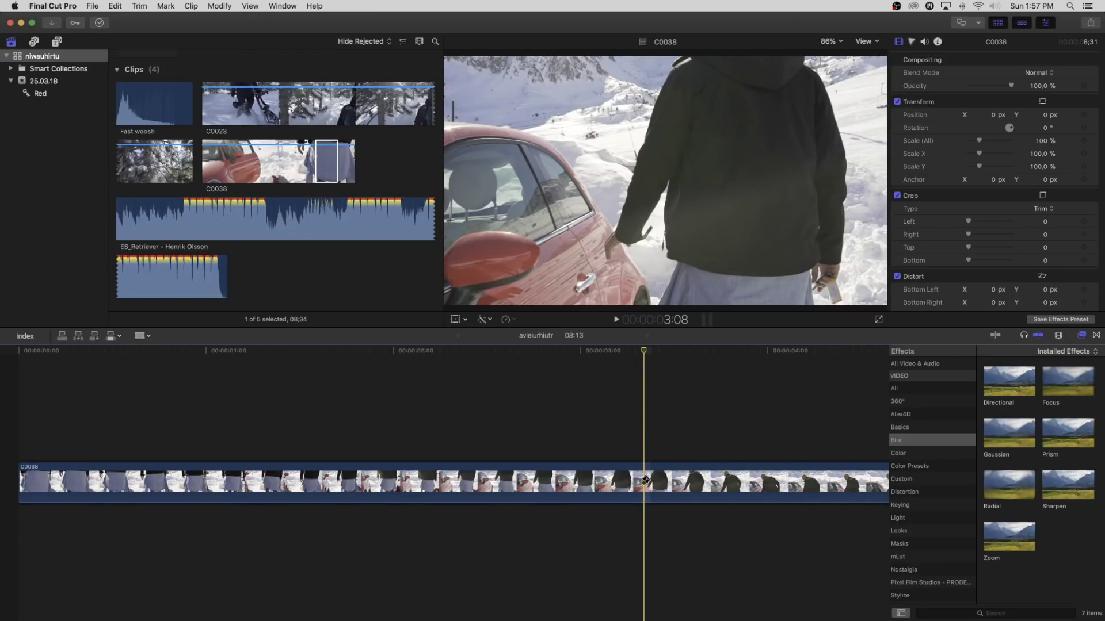
Cut C0038 at the 3:08 playhead and again at a later frame
left_click(646, 480)
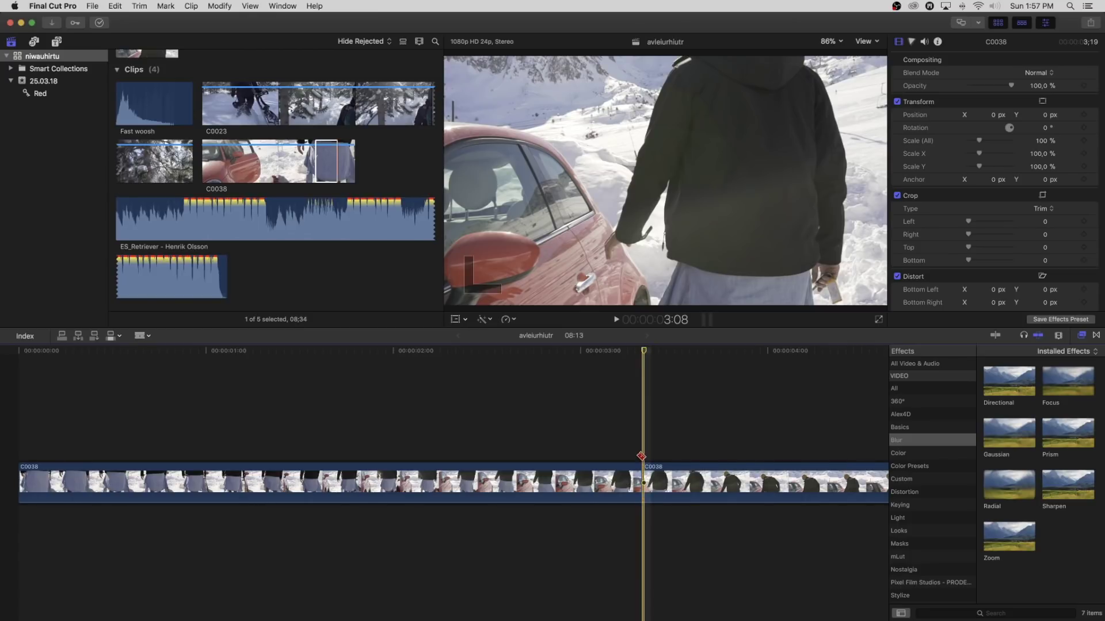
scroll(641, 458, "right", 3)
scroll(626, 452, "right", 2)
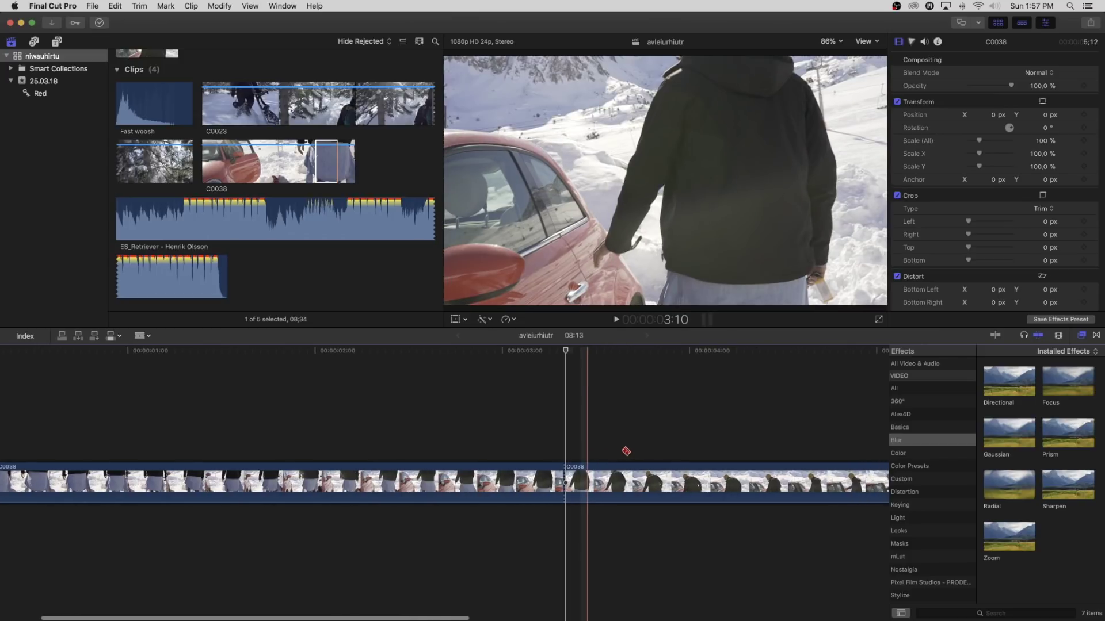
scroll(679, 452, "right", 2)
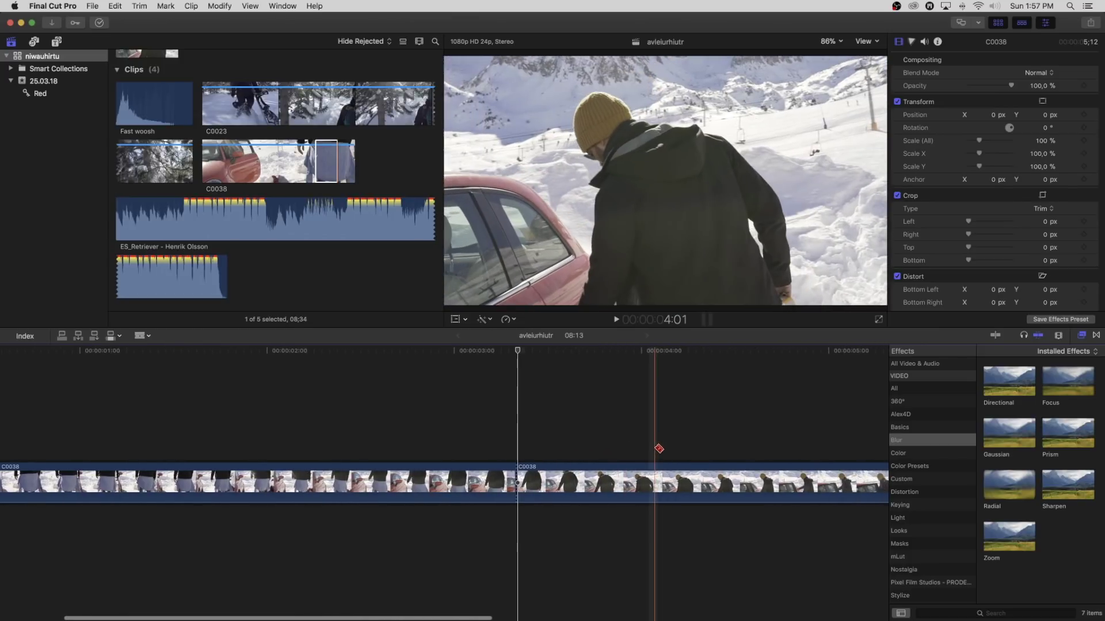
scroll(695, 448, "right", 3)
scroll(723, 447, "right", 3)
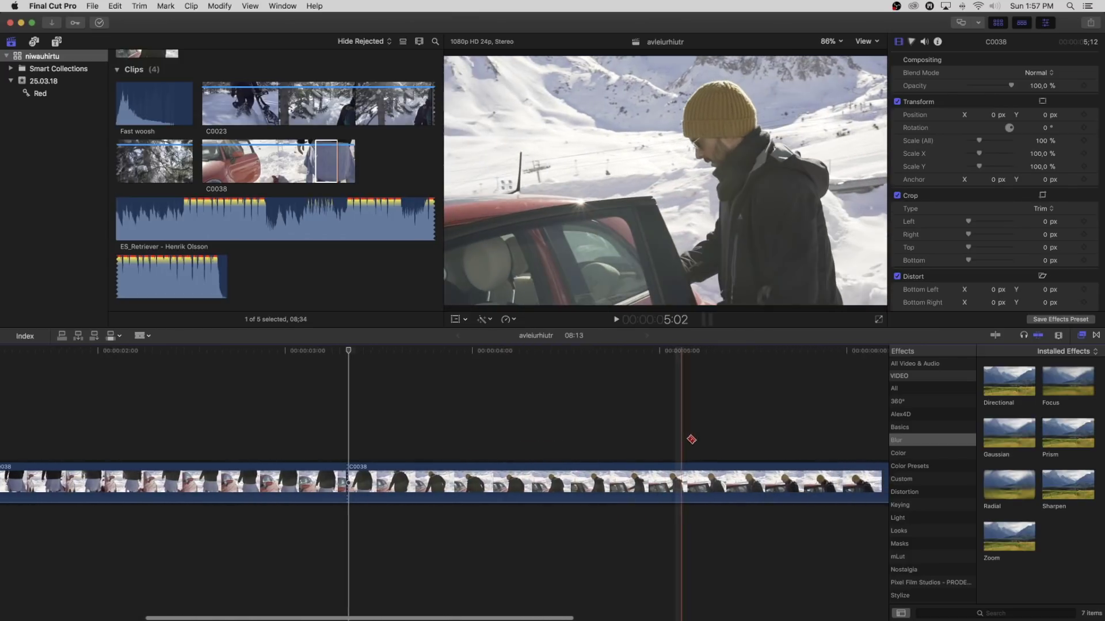
scroll(719, 443, "right", 1)
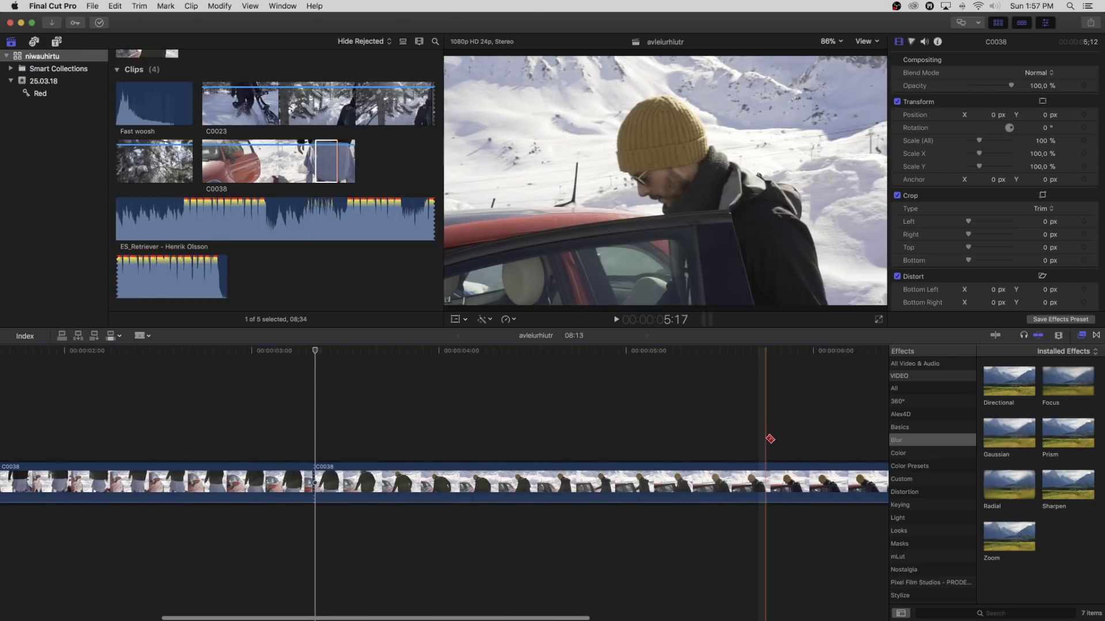
scroll(765, 441, "right", 2)
scroll(752, 437, "right", 1)
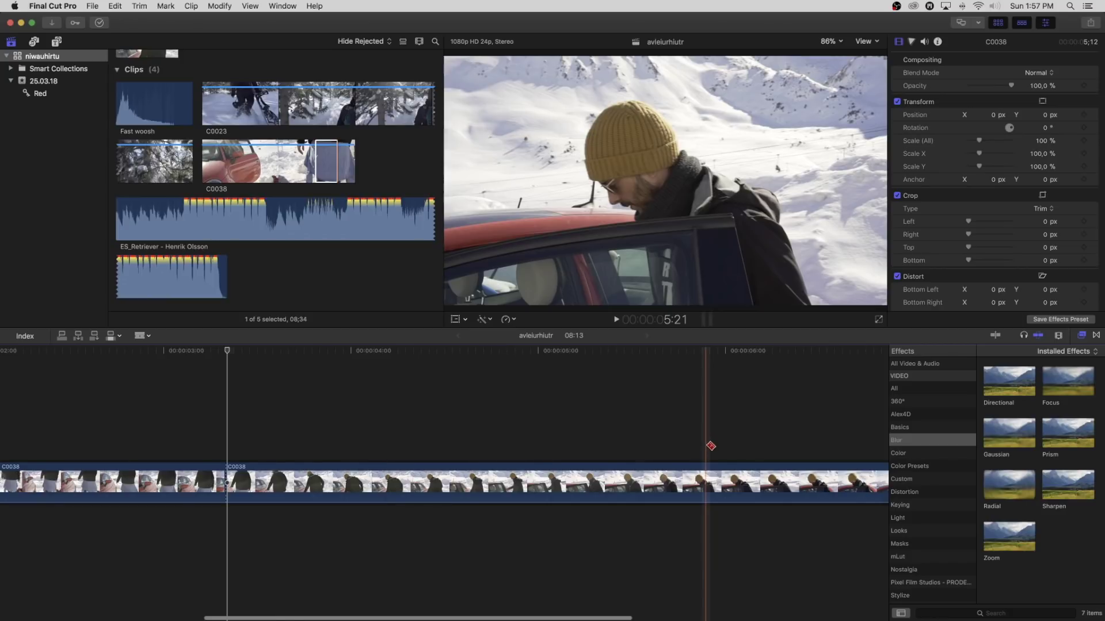
left_click_drag(752, 469, 751, 474)
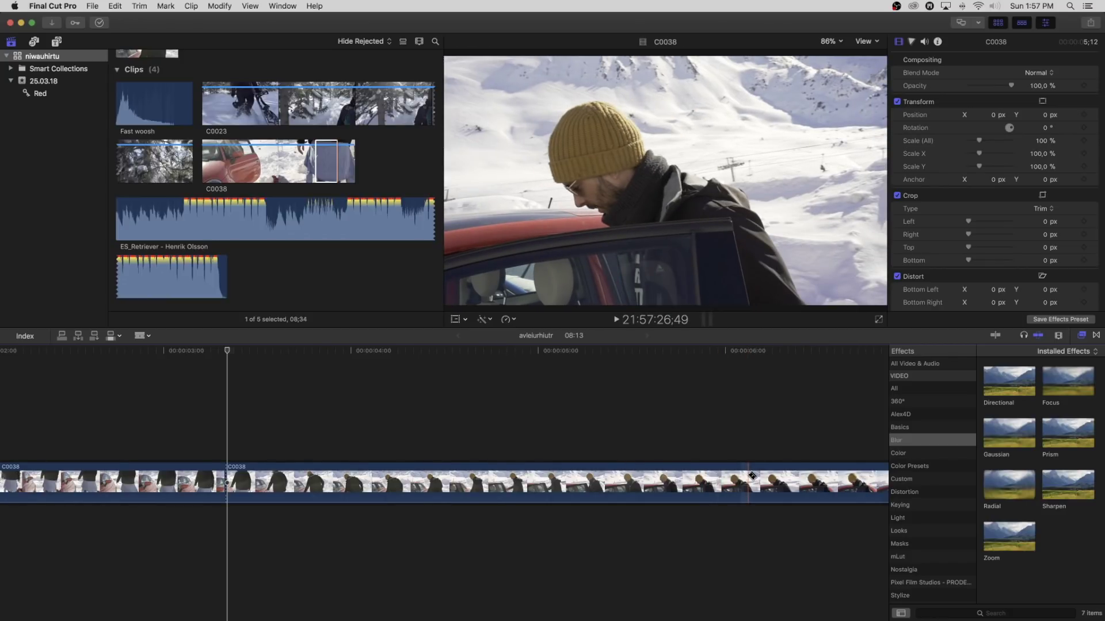
left_click(752, 476)
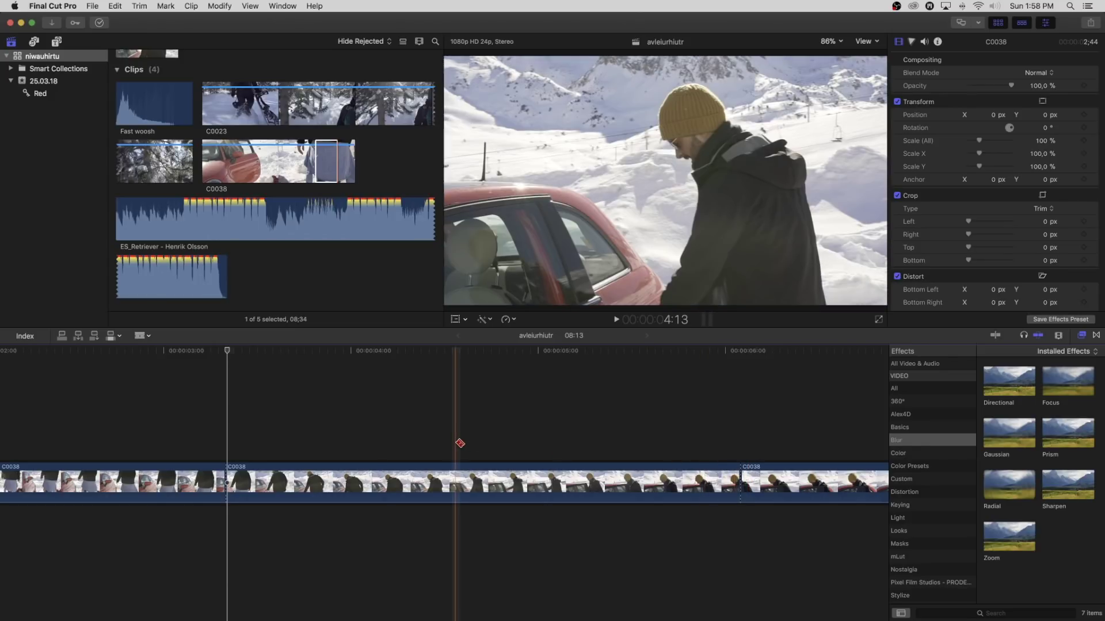
Zoom the timeline out to show all three C0038 pieces
key("z")
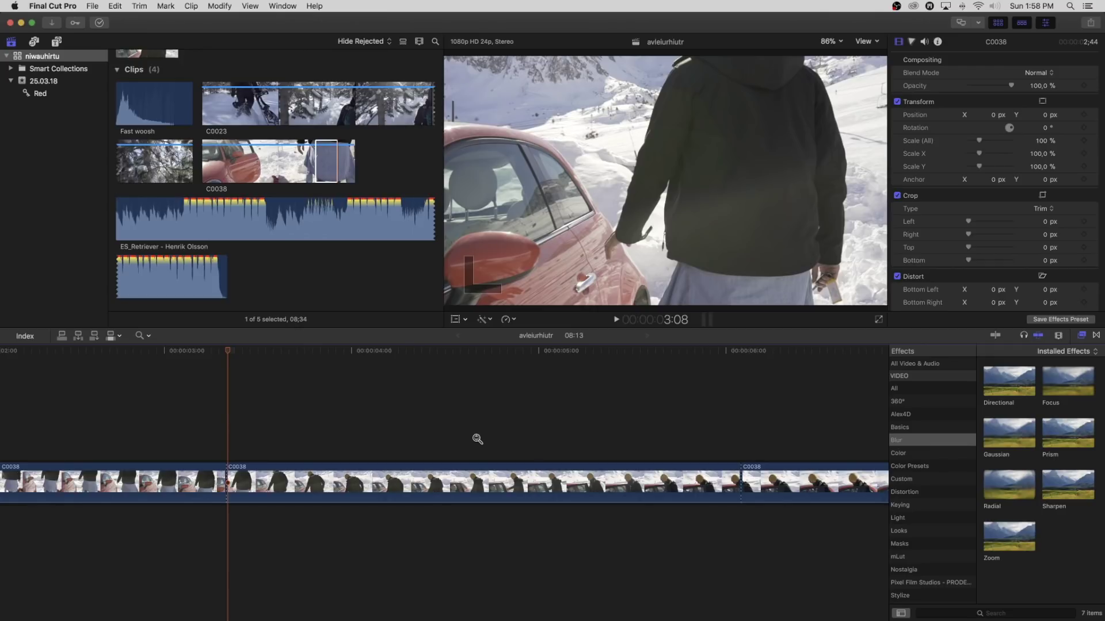
left_click(477, 439, "alt")
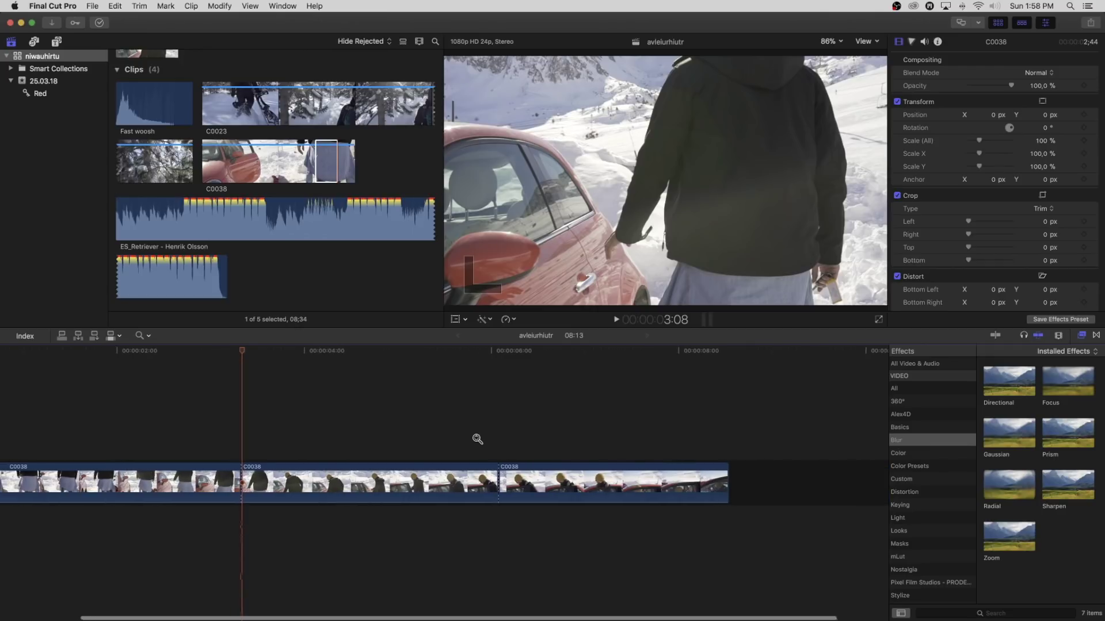
scroll(461, 434, "left", 5)
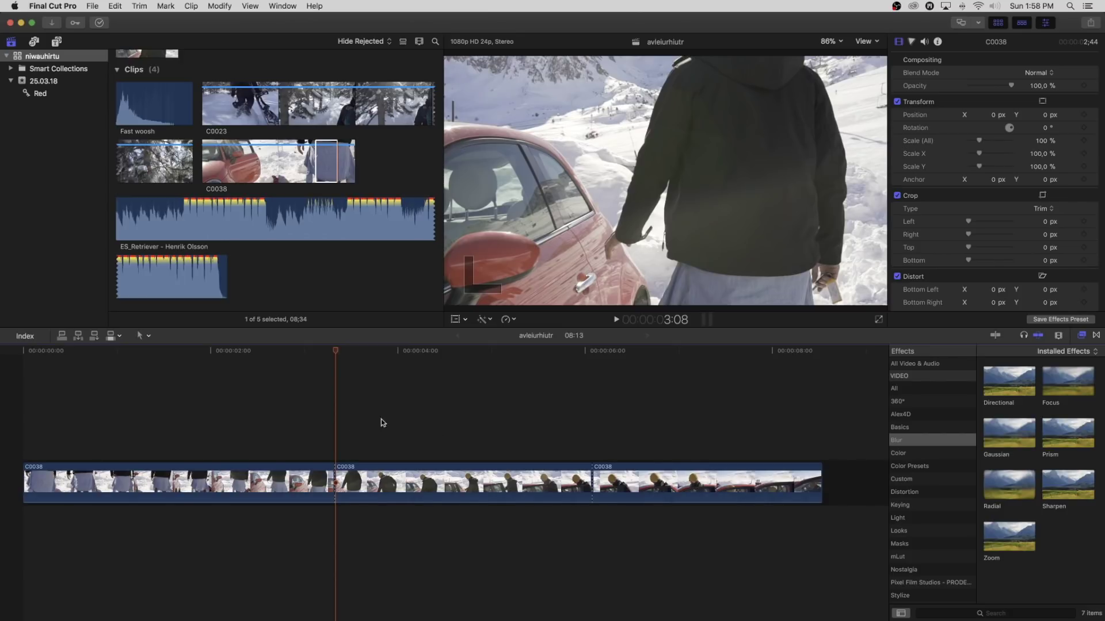
Retime the first C0038 piece to Slow (50%)
left_click(242, 471)
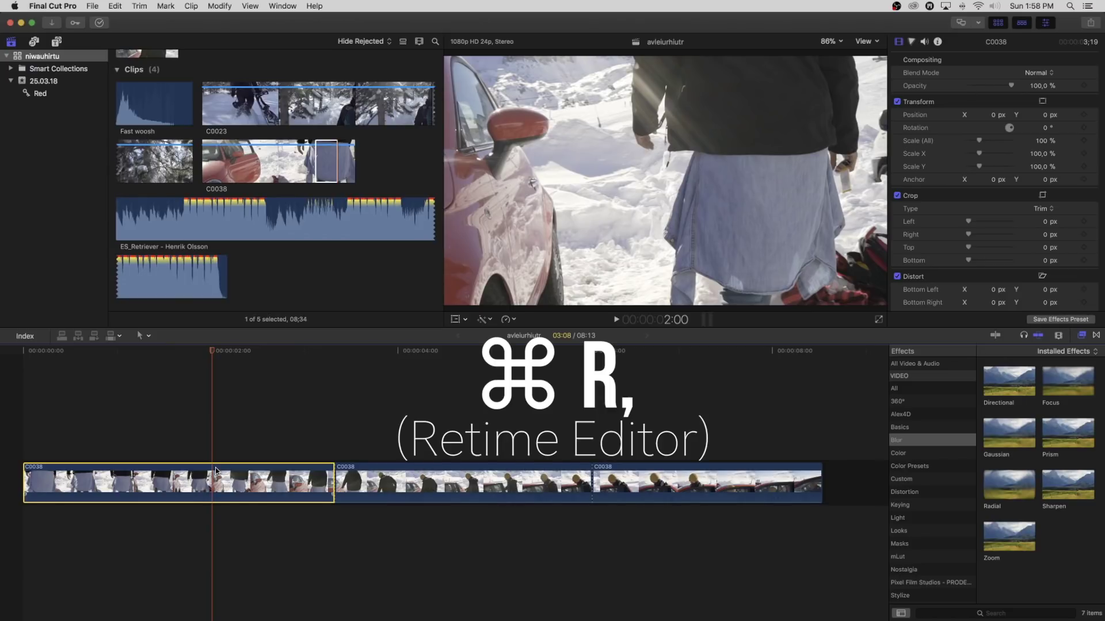
key("super+r")
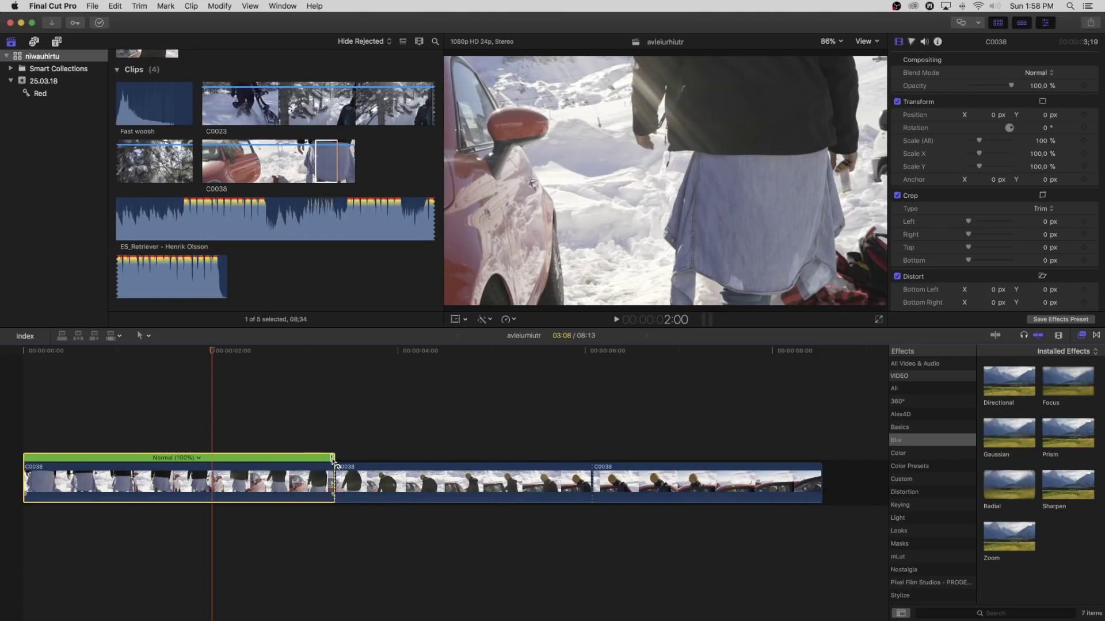
mouse_move(332, 459)
left_mouse_down()
mouse_move(301, 458)
mouse_move(645, 462)
left_mouse_up()
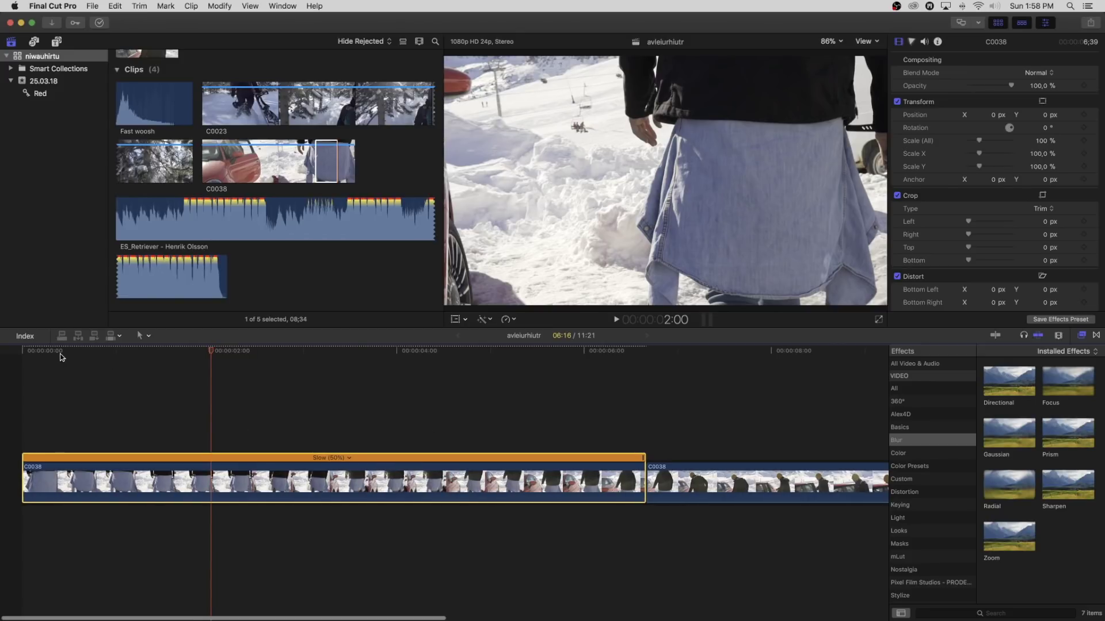
Play the slowed section from the timeline start, then select the middle piece
left_click(24, 351)
key("space")
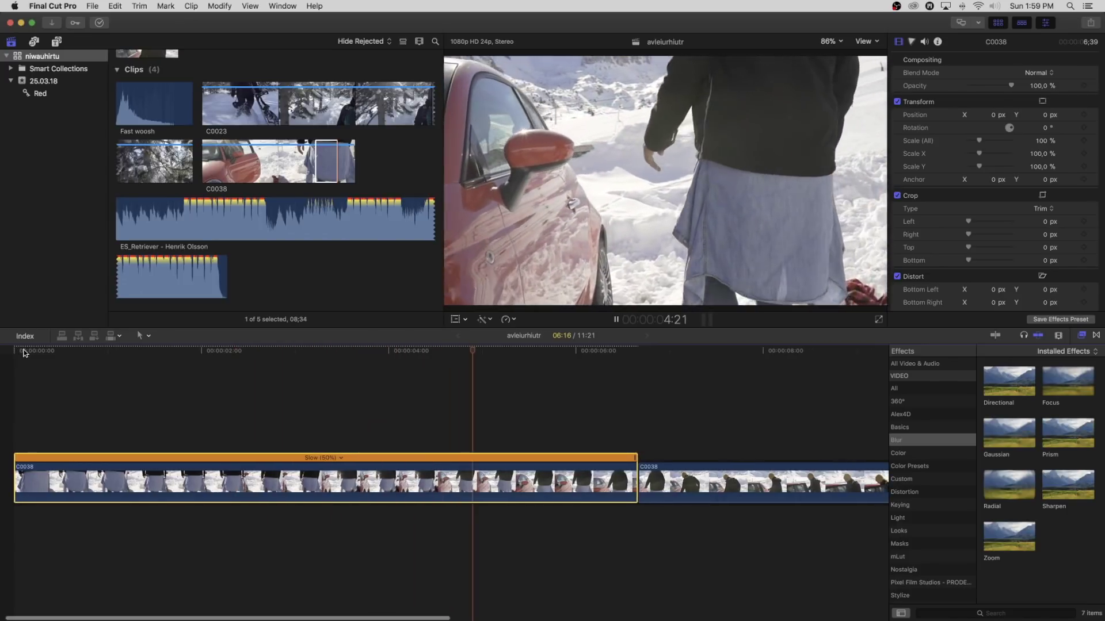
key("space")
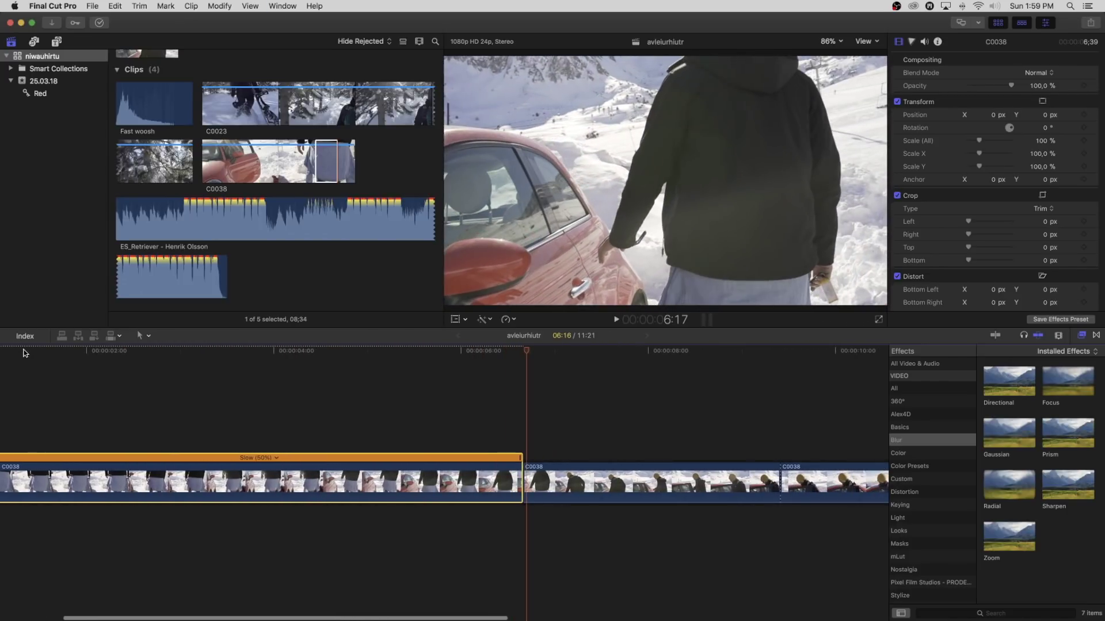
scroll(278, 421, "right", 5)
scroll(276, 422, "right", 2)
left_click(482, 477)
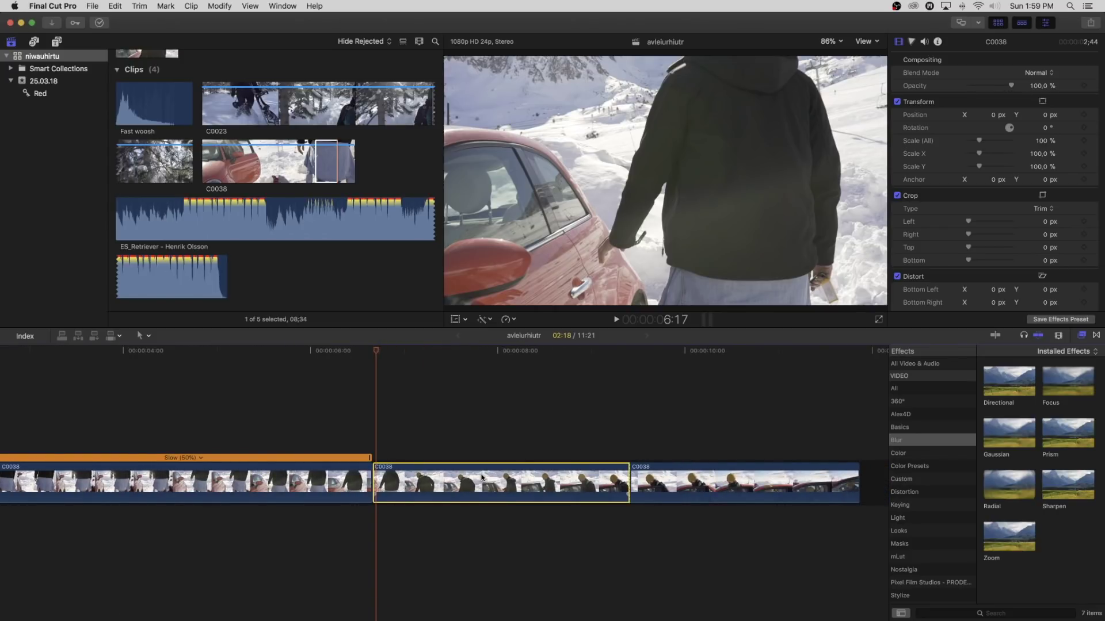
Speed the middle C0038 piece up to 687% and set the third piece to Slow 50%
key("super+r")
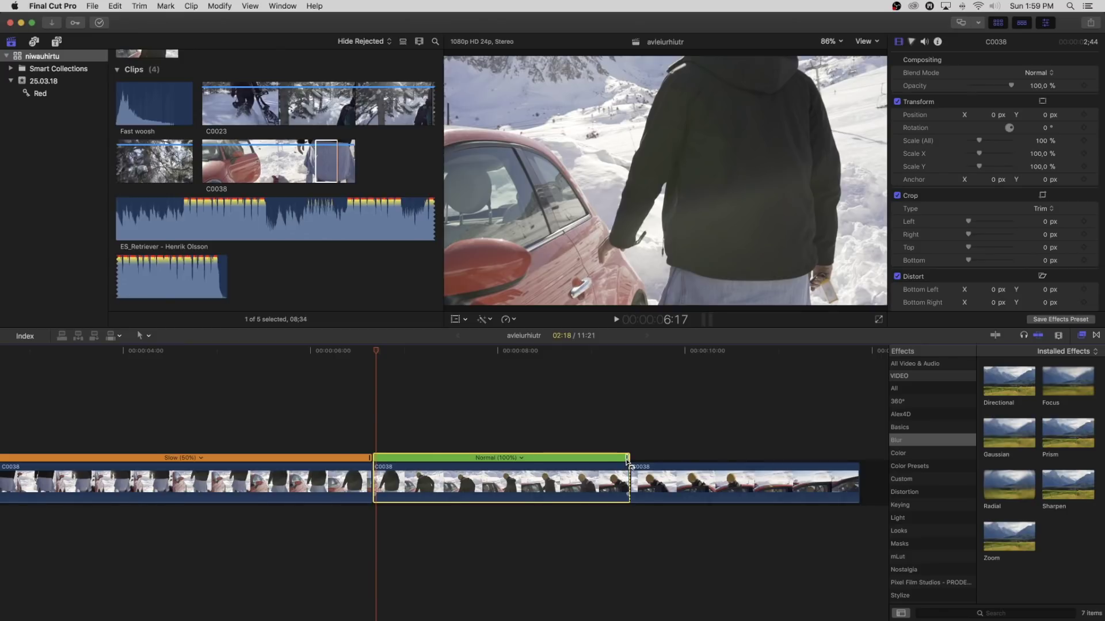
left_click_drag(627, 460, 408, 463)
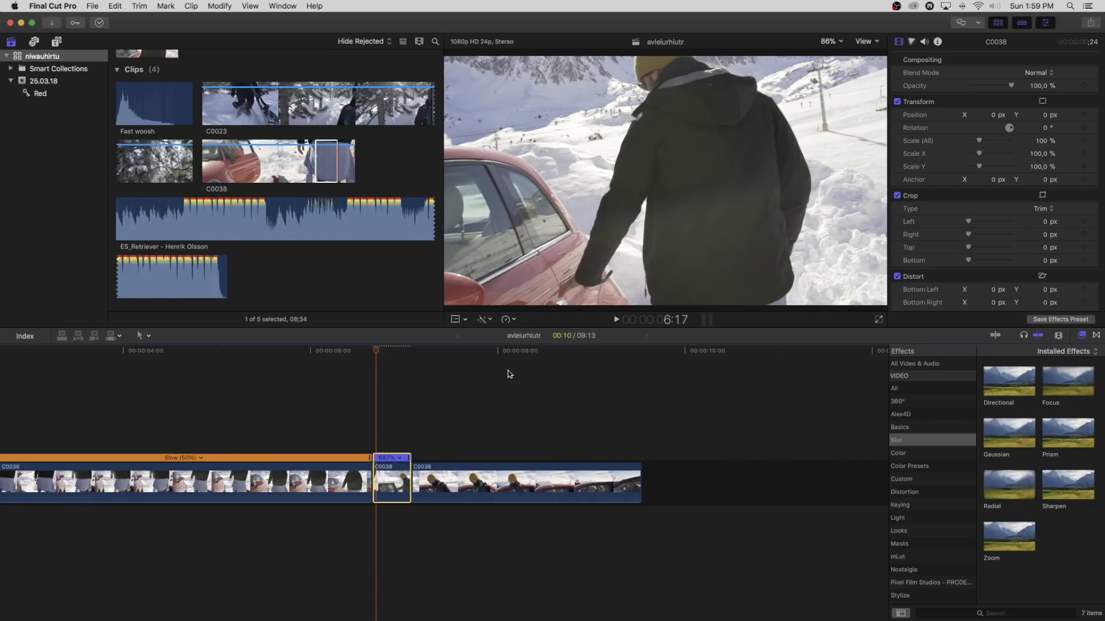
left_click(511, 379)
left_click(515, 478)
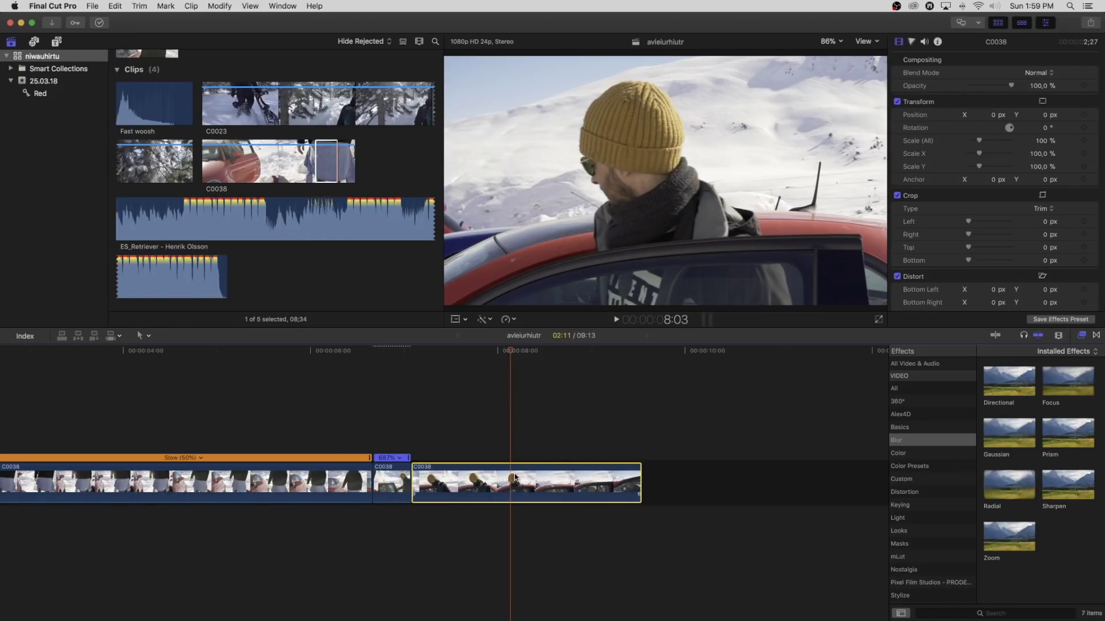
key("super+r")
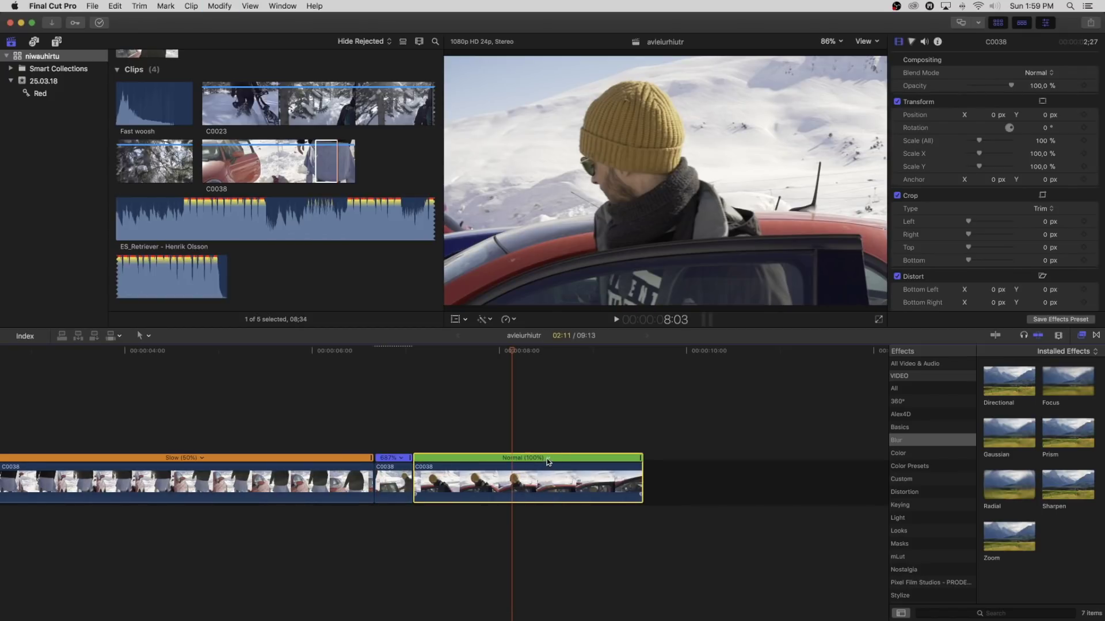
left_click(547, 459)
mouse_move(587, 467)
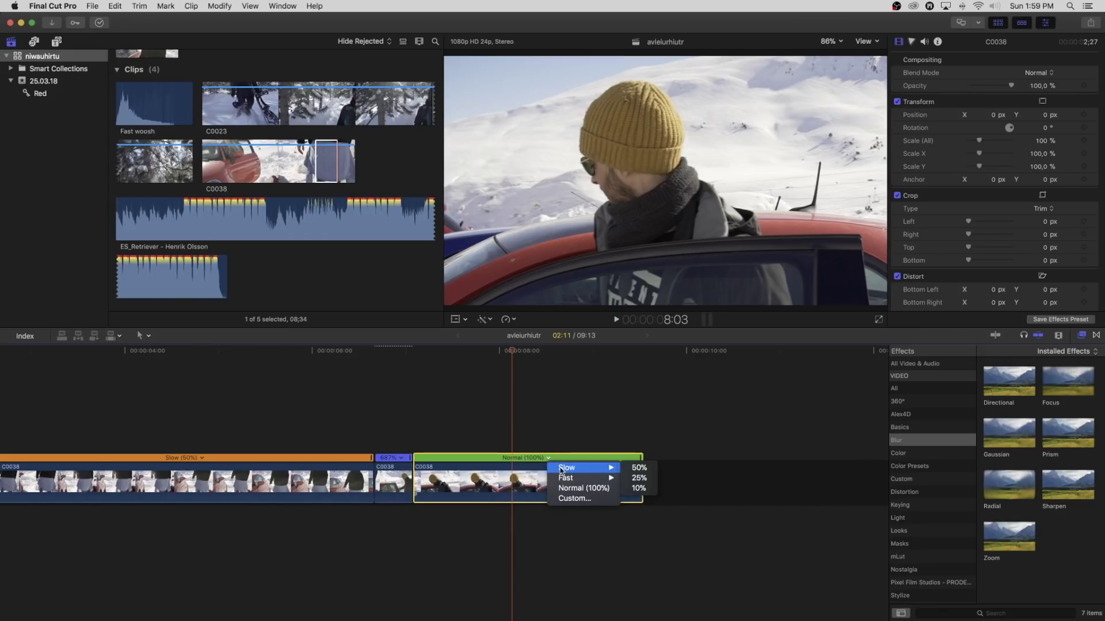
left_click(628, 468)
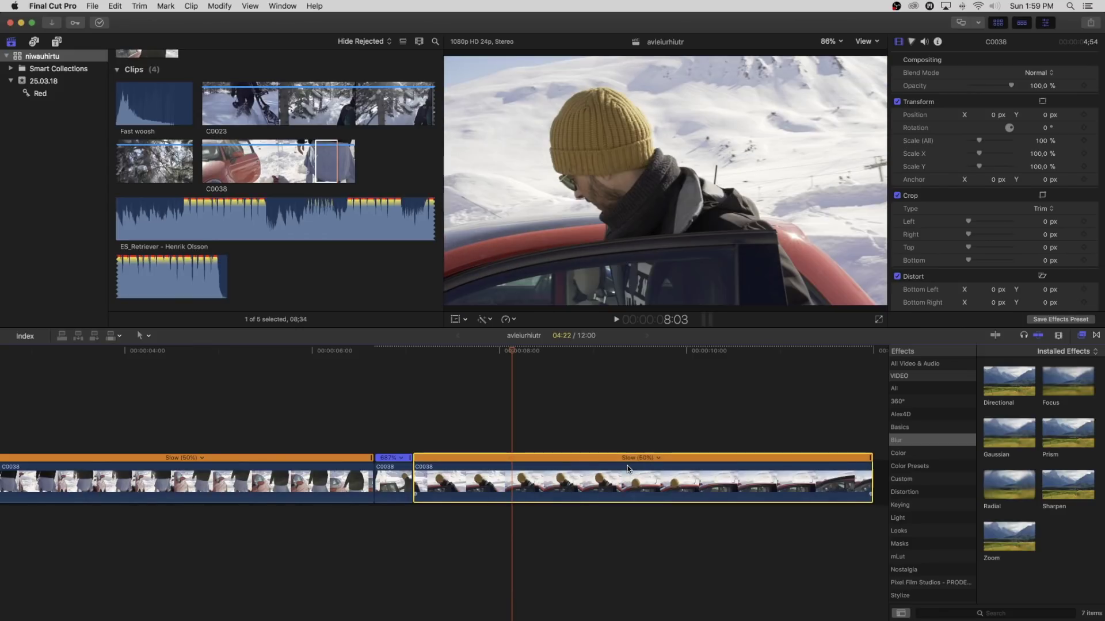
scroll(257, 400, "left", 10)
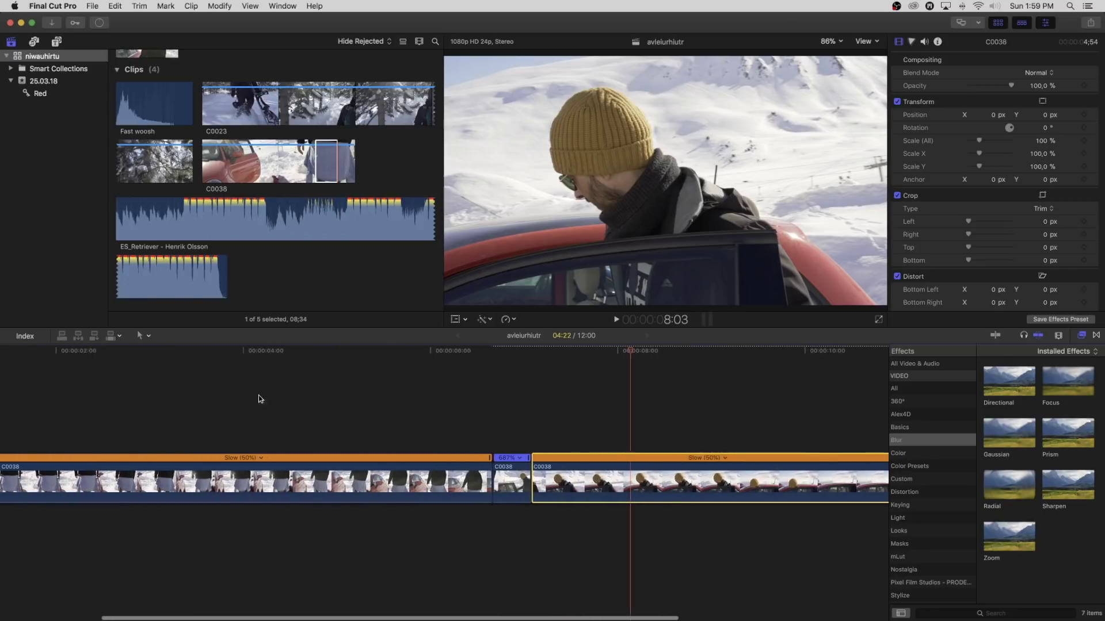
left_click(33, 368)
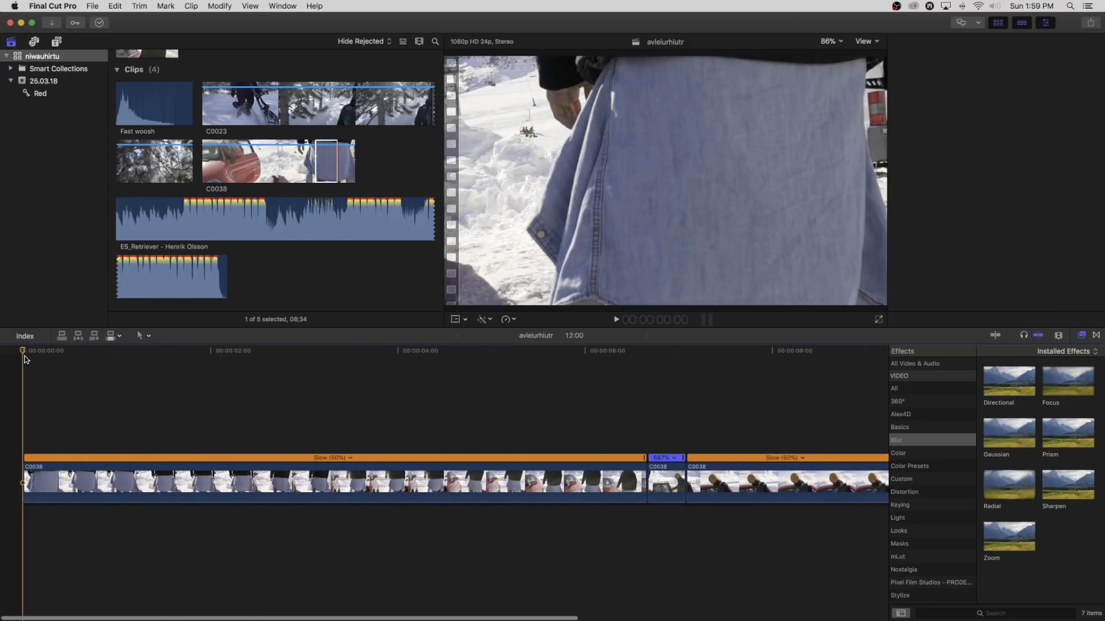
key("space")
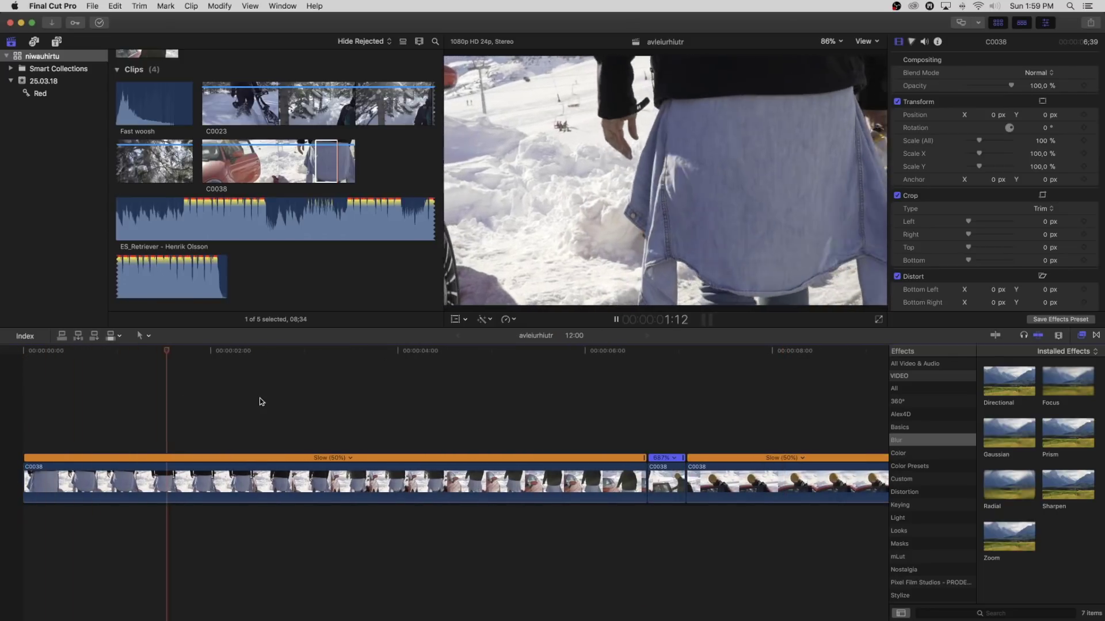
scroll(260, 401, "right", 1)
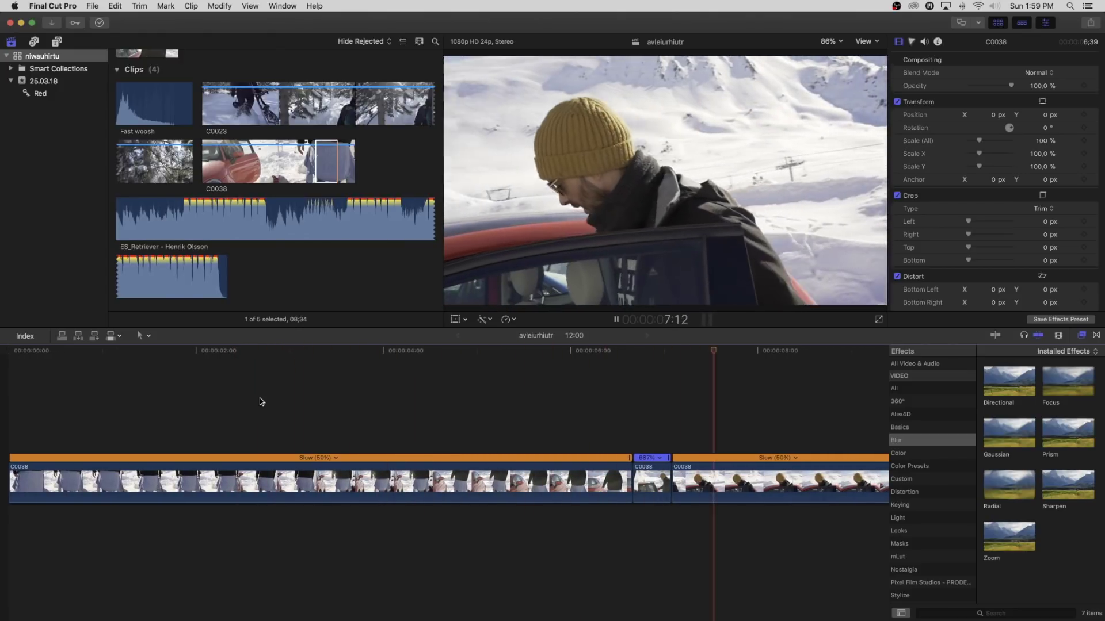
key("space")
scroll(261, 402, "right", 2)
scroll(551, 430, "right", 6)
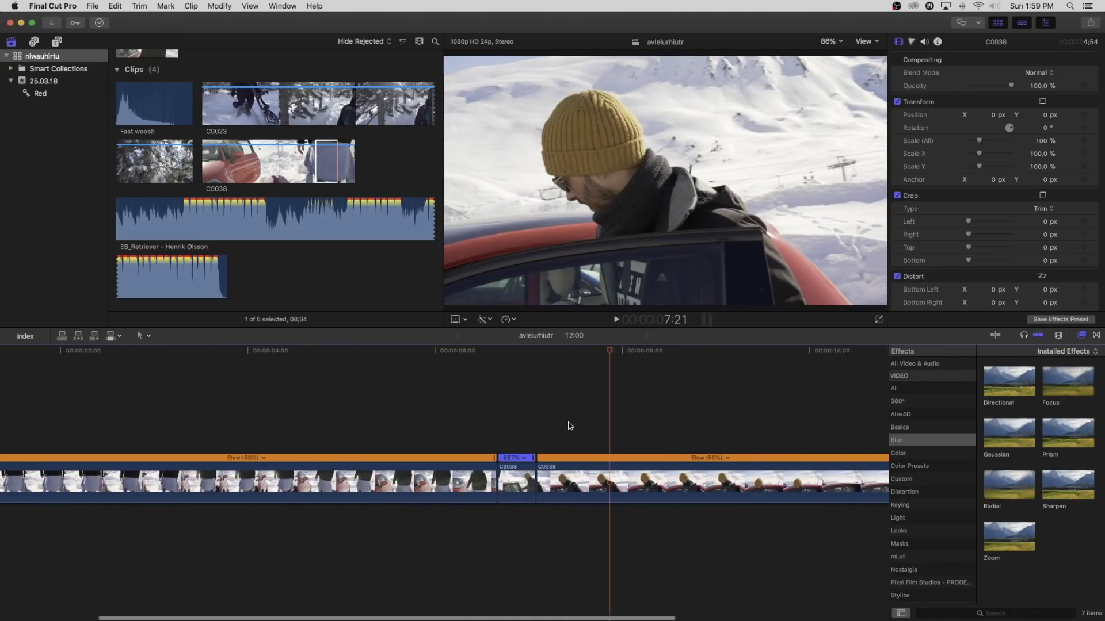
left_click(313, 409)
key("space")
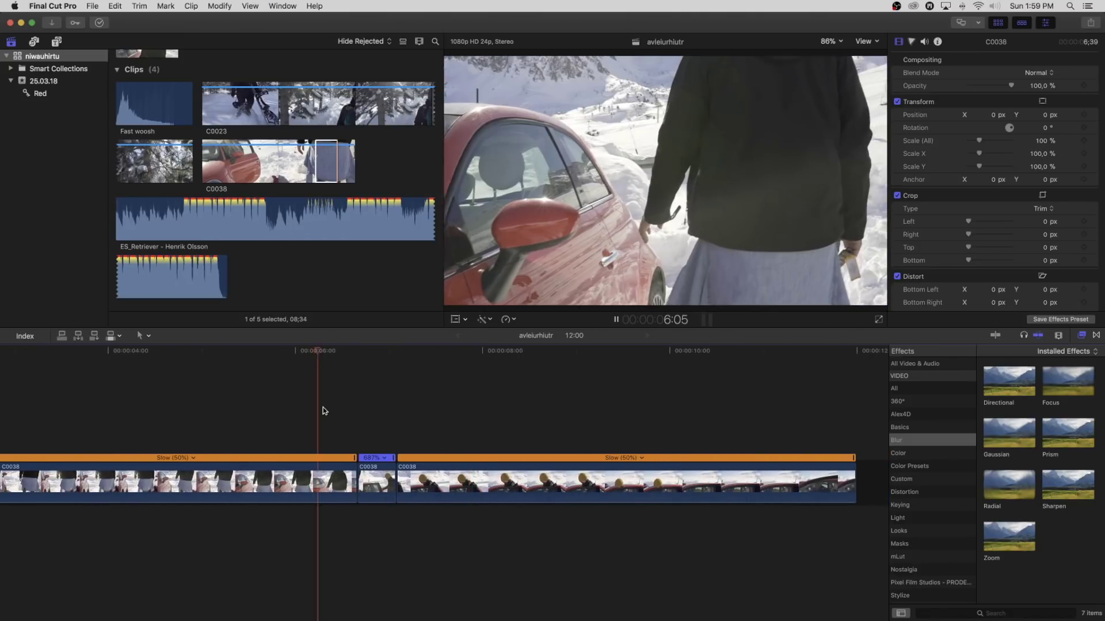
scroll(323, 407, "right", 1)
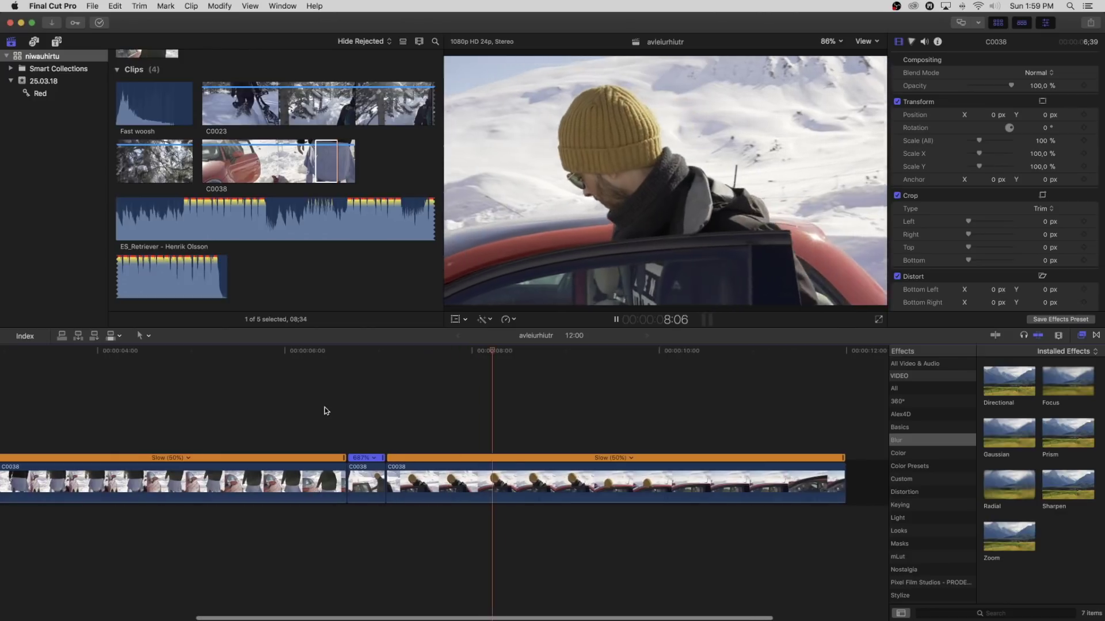
left_click(370, 401)
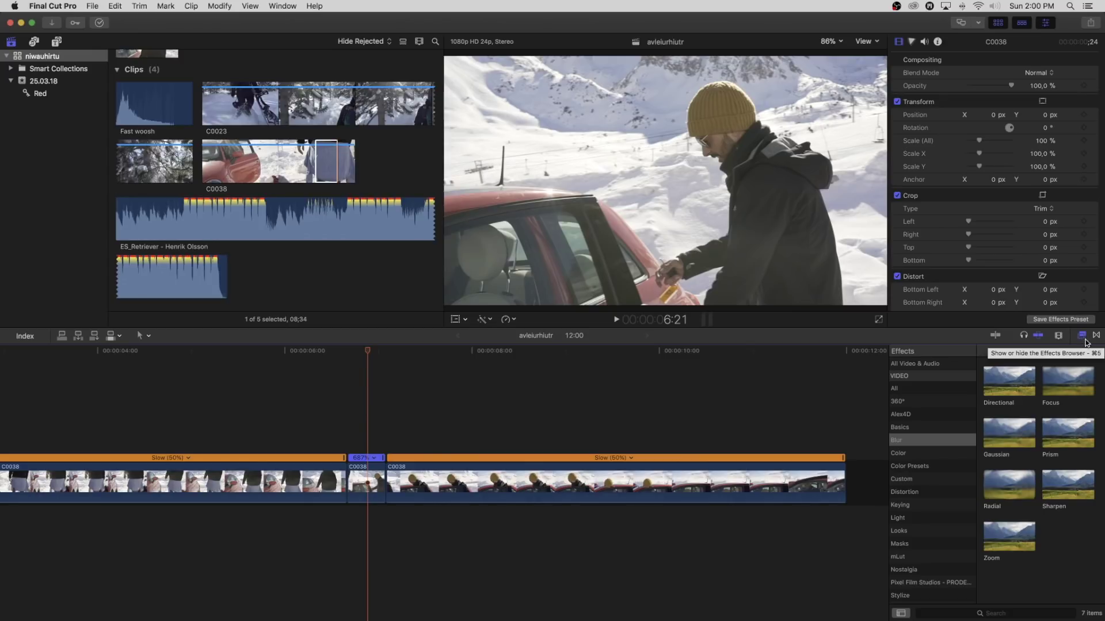
Apply a Directional blur to the fast middle piece with Amount 50 and Angle 145.5°
left_click(921, 443)
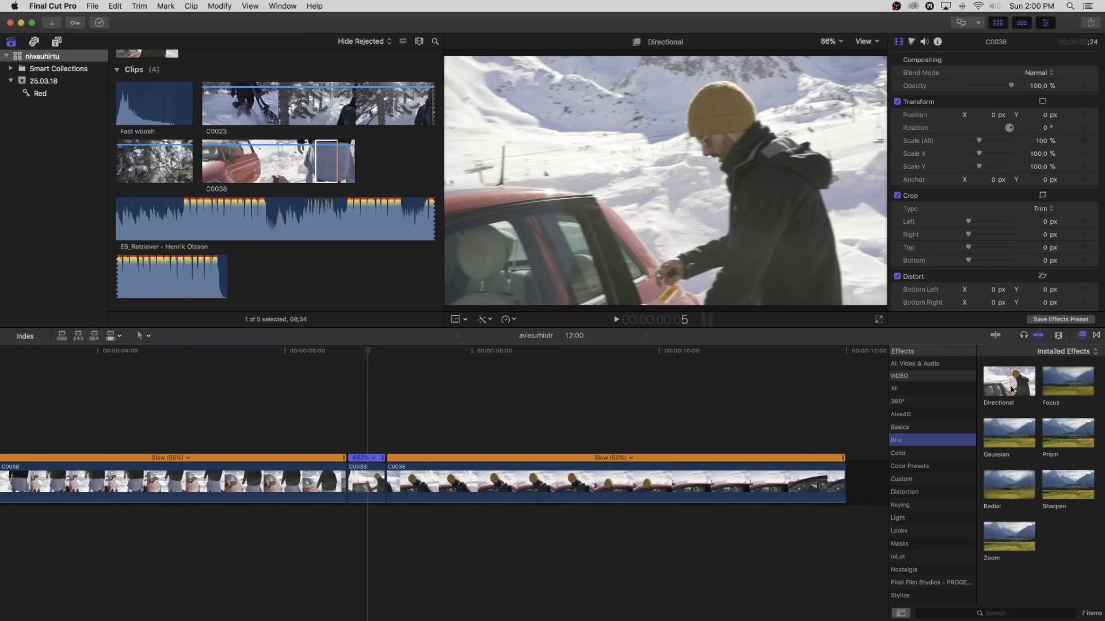
mouse_move(1012, 390)
left_mouse_down()
mouse_move(379, 445)
mouse_move(370, 492)
left_mouse_up()
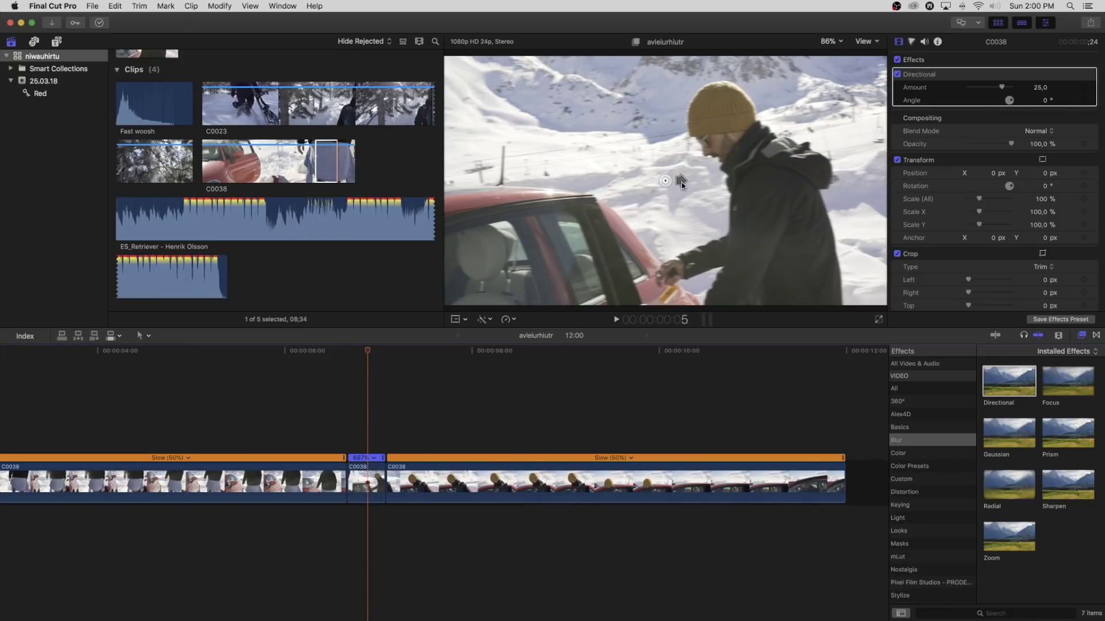
mouse_move(682, 182)
left_mouse_down()
mouse_move(672, 194)
mouse_move(646, 176)
mouse_move(658, 165)
mouse_move(634, 160)
mouse_move(649, 168)
left_mouse_up()
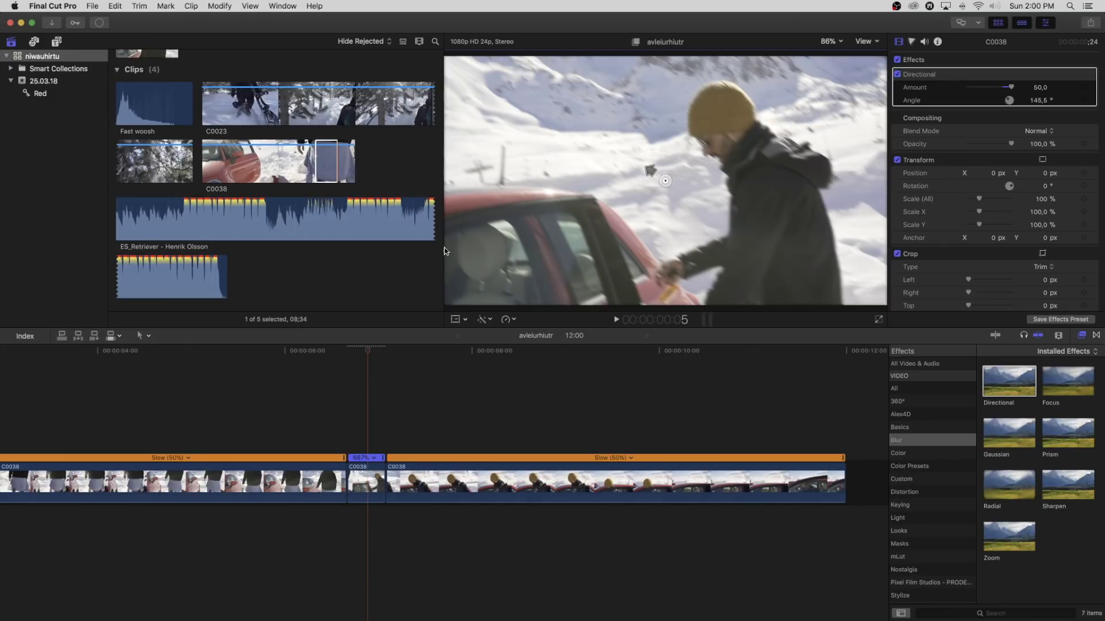
Play back the blurred transition, then load the ES_Retriever music track in the viewer
left_click(289, 352)
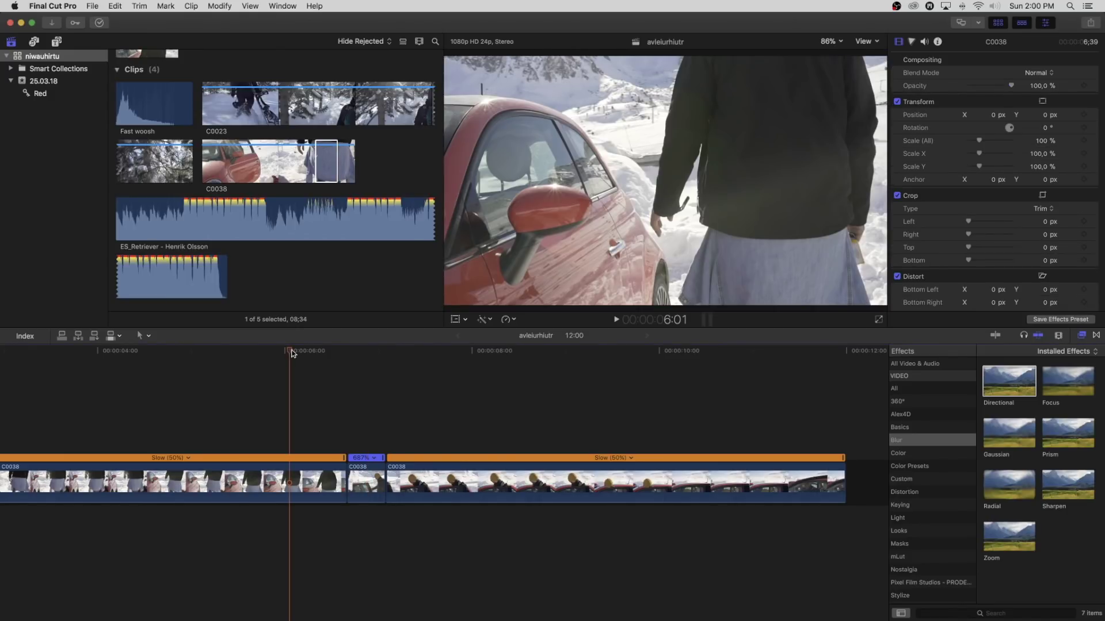
left_click(175, 352)
key("space")
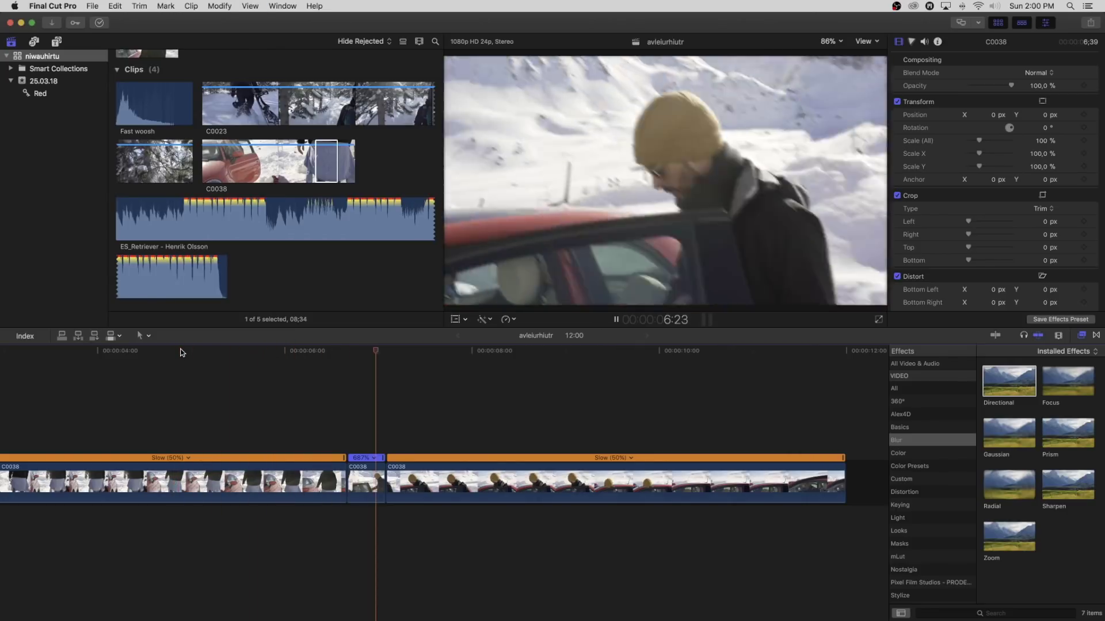
left_click(229, 222)
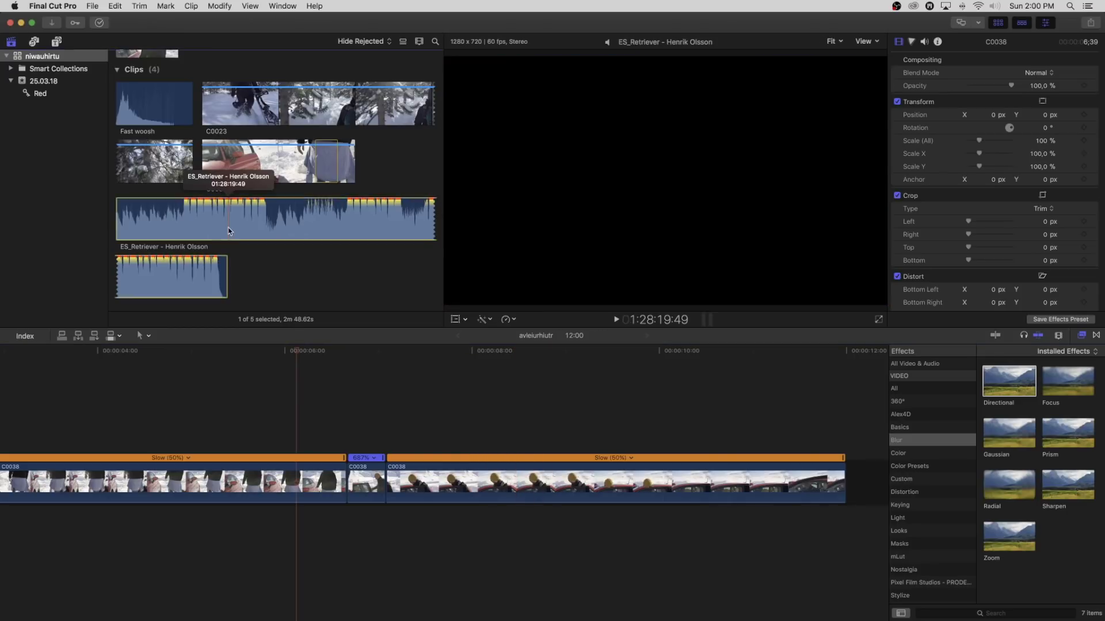
Preview forest clip C0023 and mark the start of a usable section near its end
left_click(379, 111)
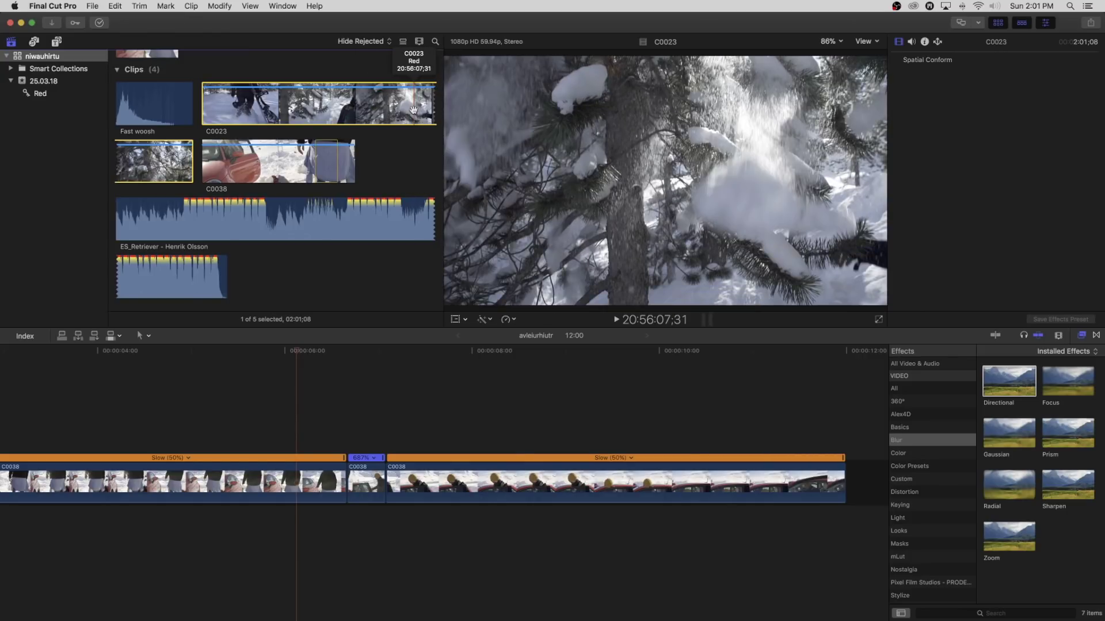
key("space")
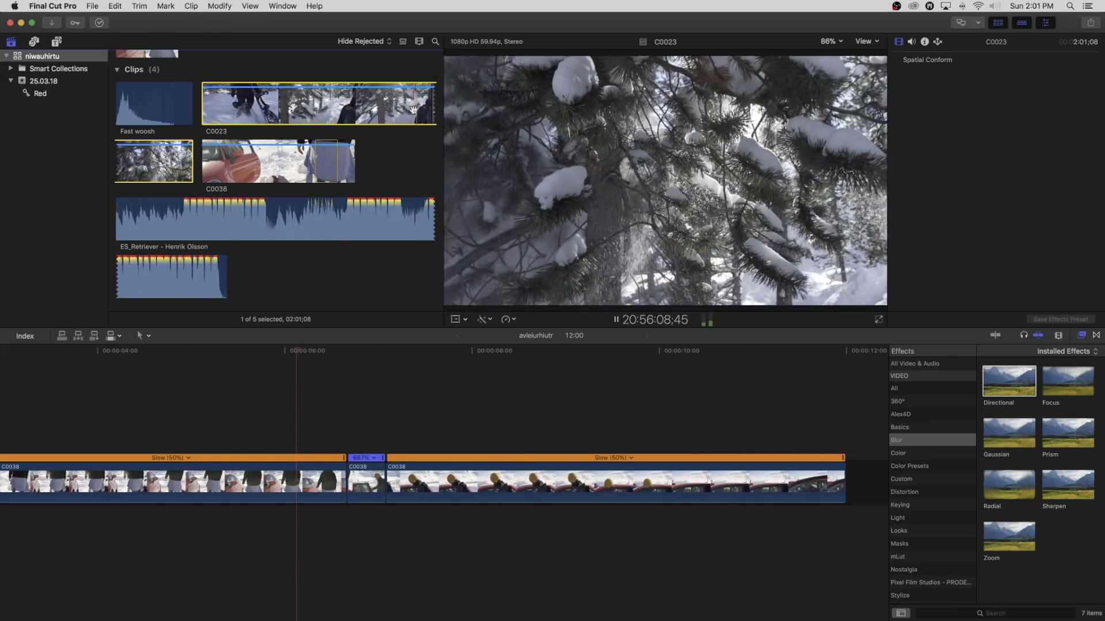
key("space")
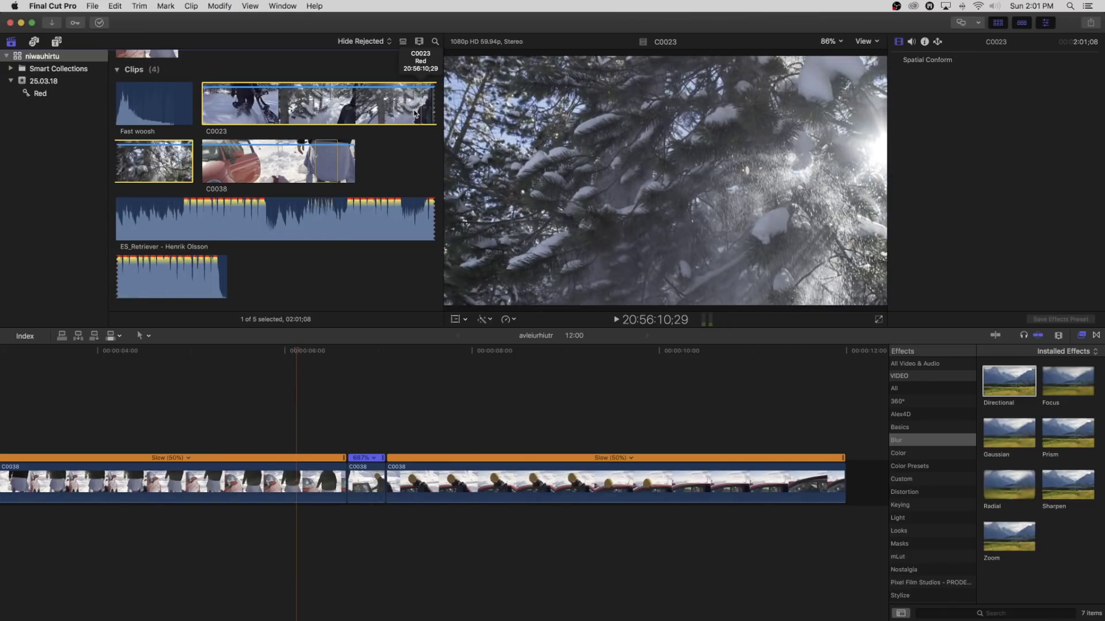
key("space")
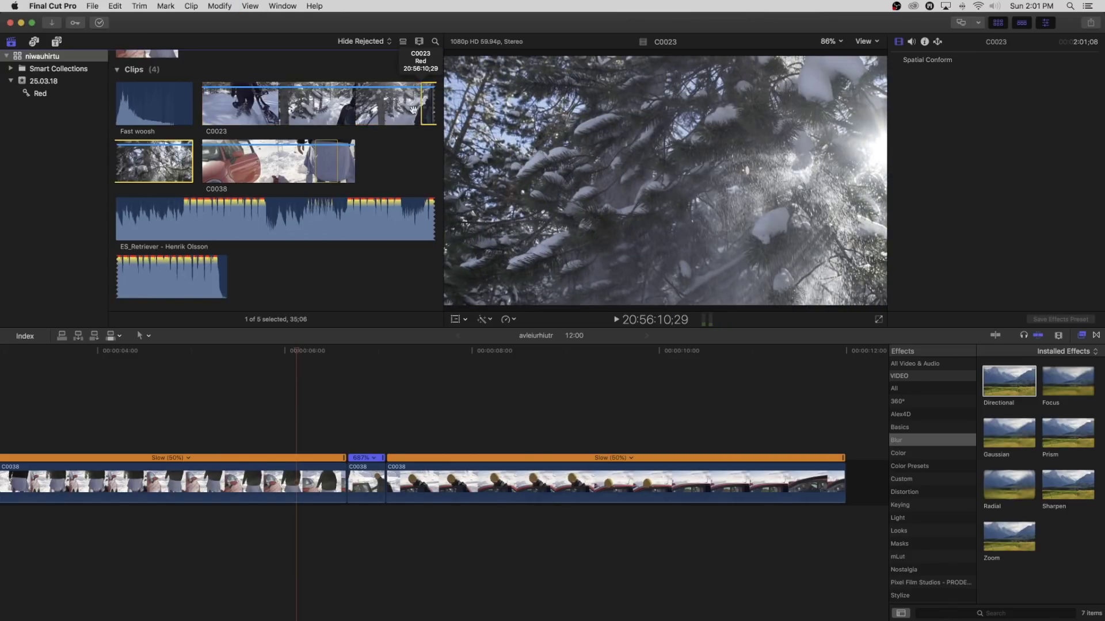
key("space")
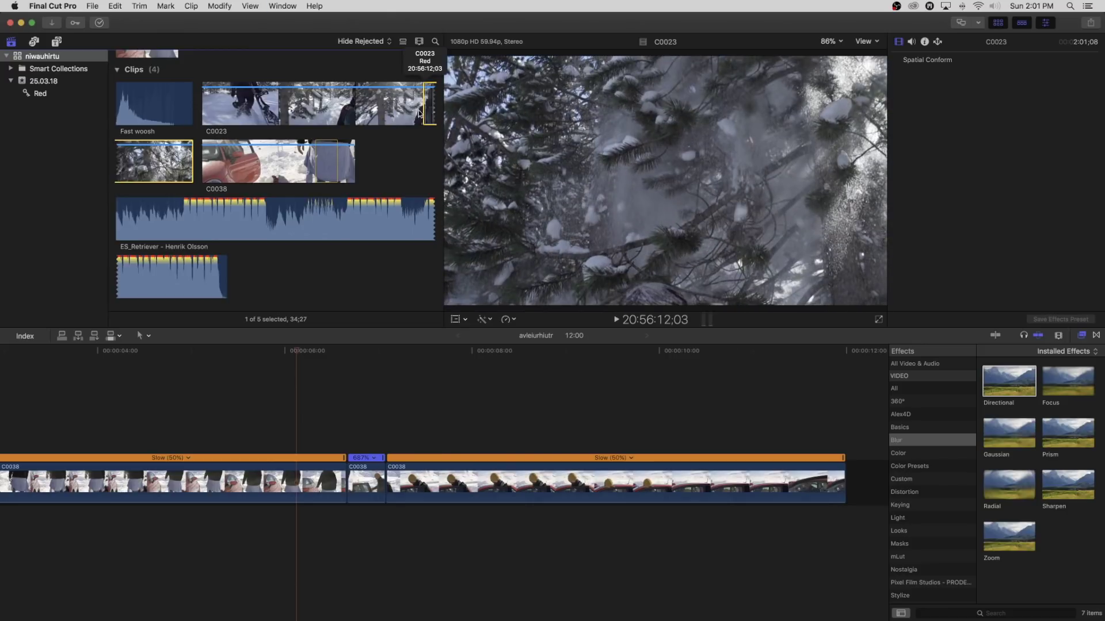
key("i")
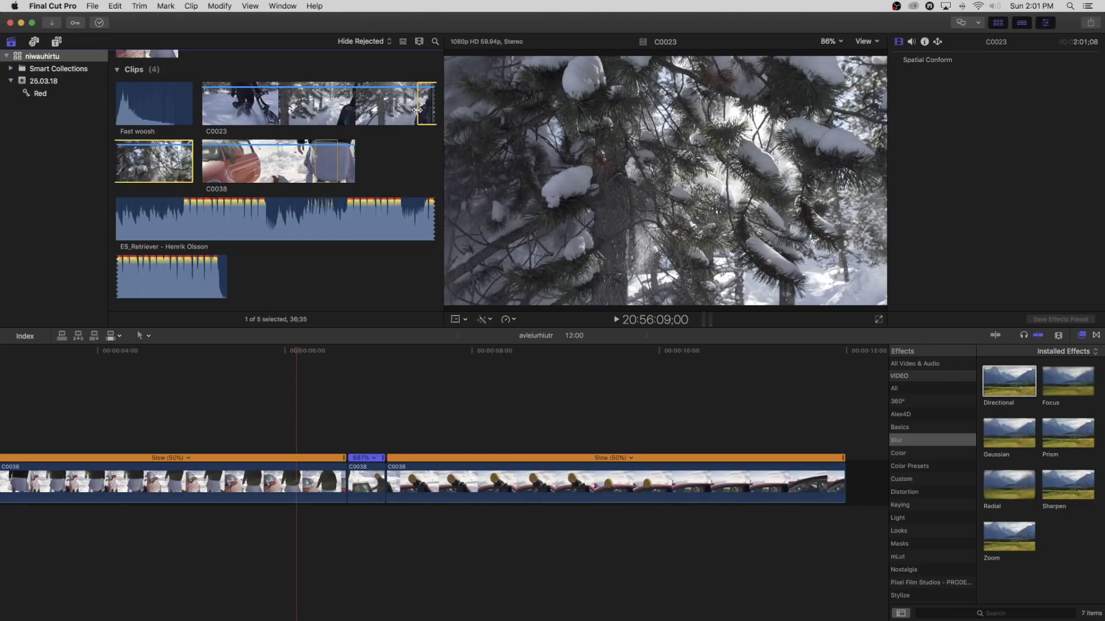
key("space")
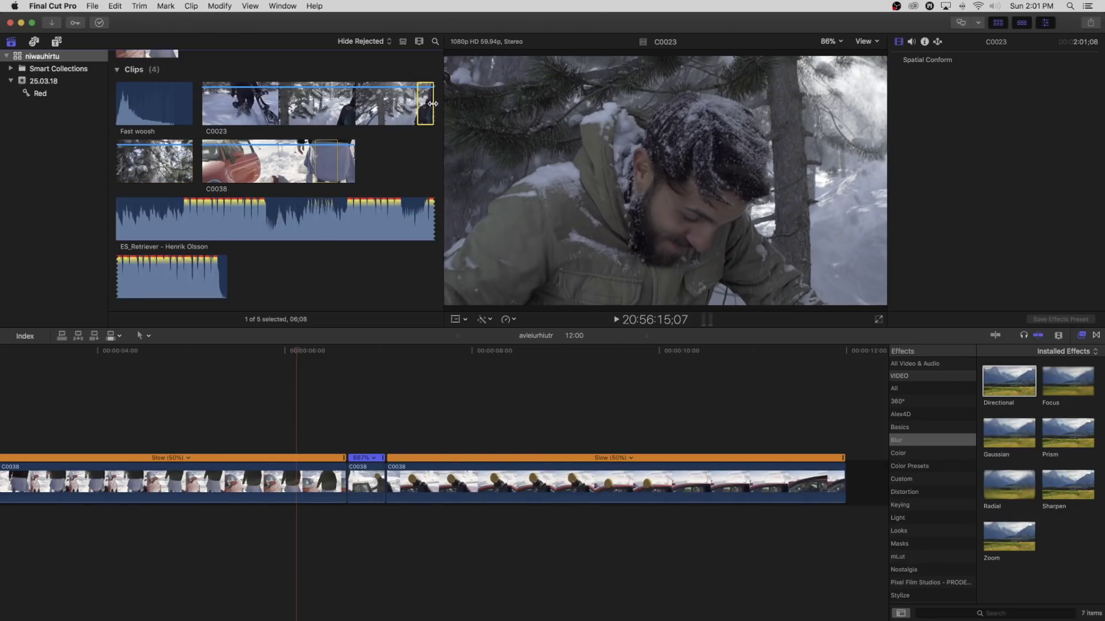
Append the C0023 range to the timeline end, mute its audio, and shift its cut with C0038 later
key("e")
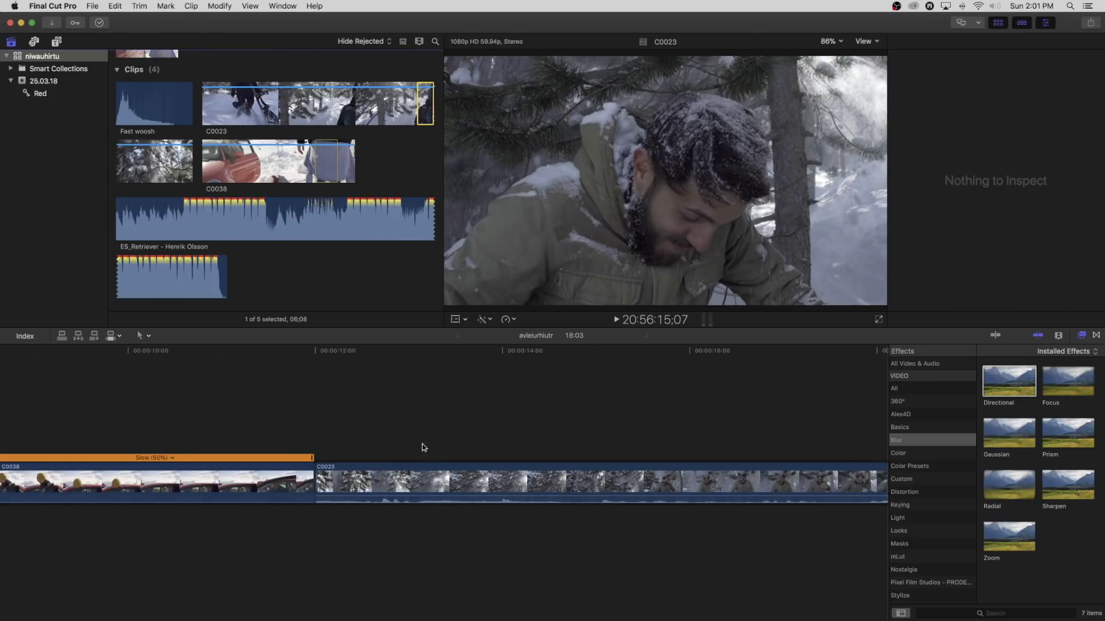
left_click_drag(422, 498, 421, 512)
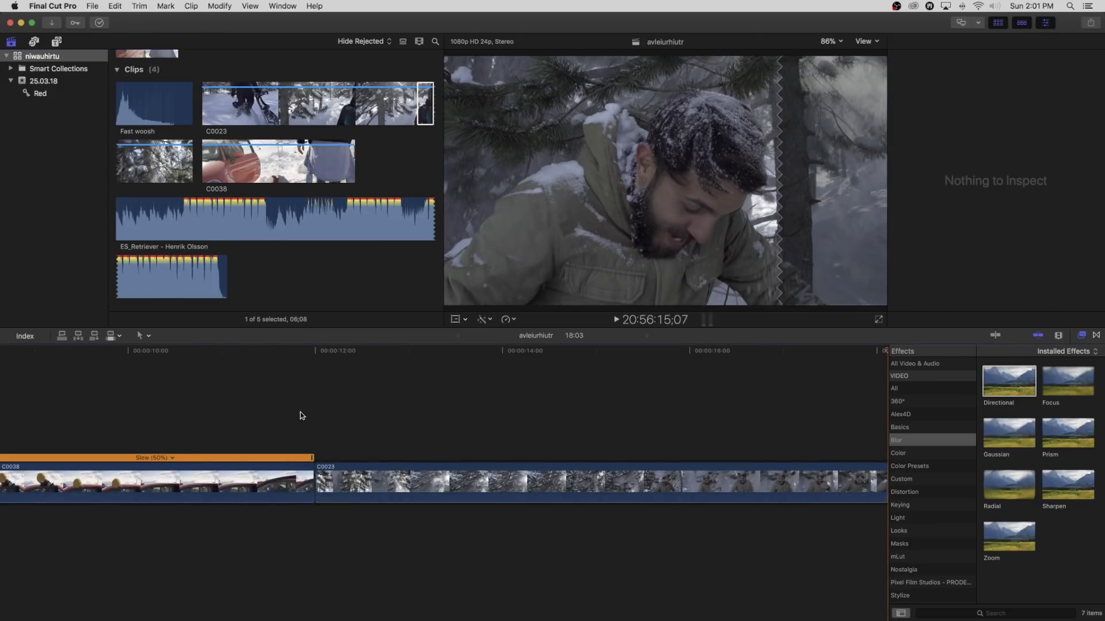
left_click_drag(314, 480, 523, 487)
key("space")
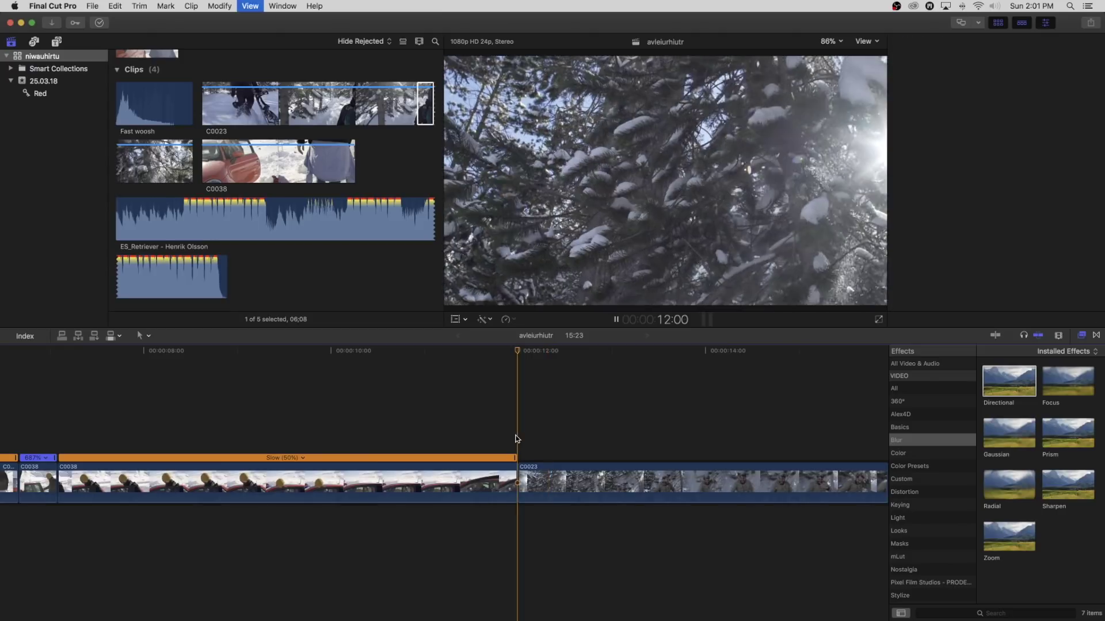
key("space")
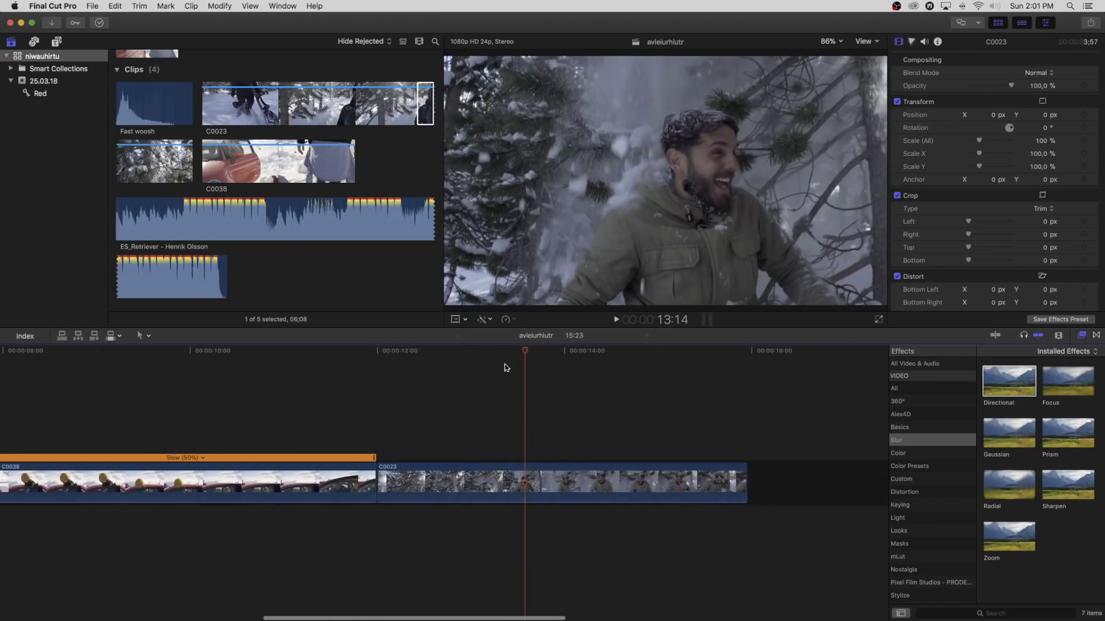
Split C0023 at a chosen point and move the playhead to the next split point
mouse_move(486, 352)
left_mouse_down()
mouse_move(451, 365)
mouse_move(405, 352)
mouse_move(459, 356)
left_mouse_up()
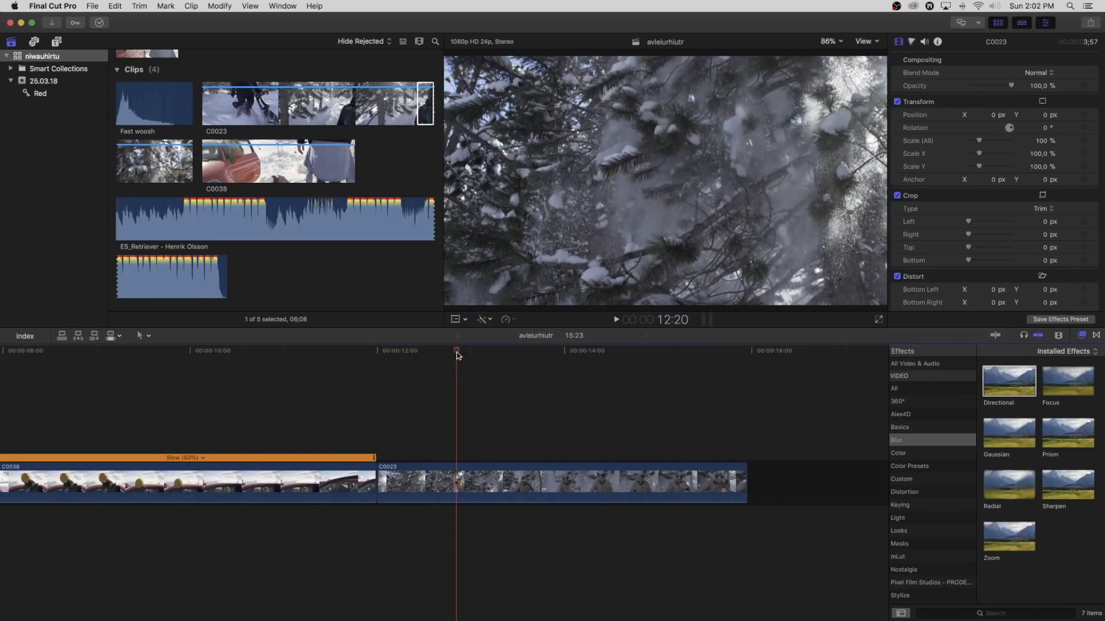
left_click(457, 491)
left_click_drag(460, 352, 535, 358)
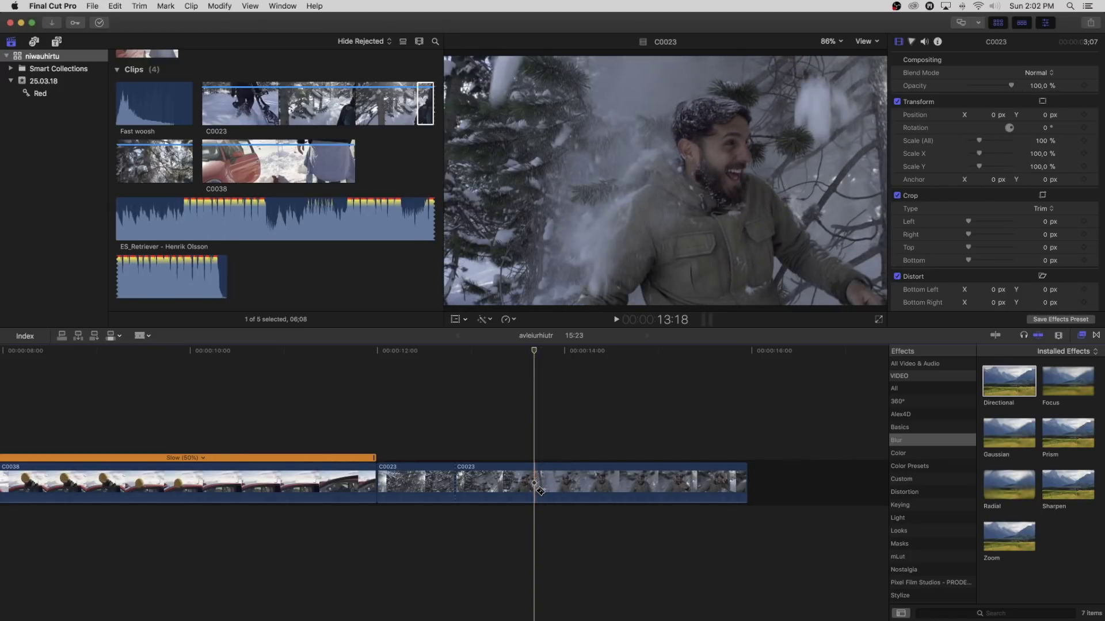
Slow the first C0023 piece to 50% speed
key("a")
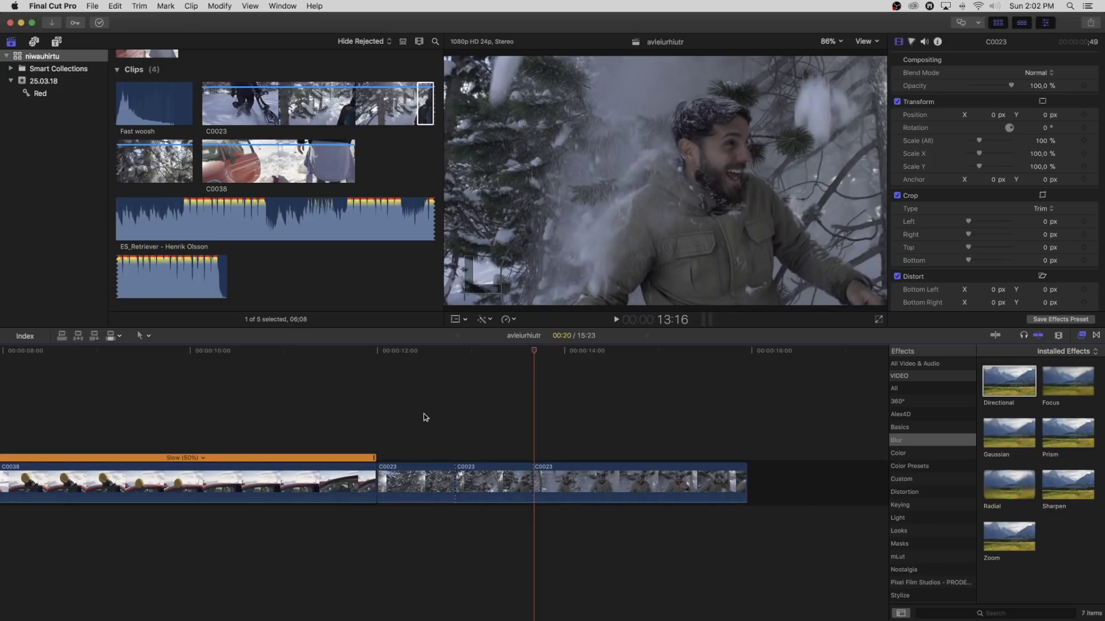
left_click(417, 482)
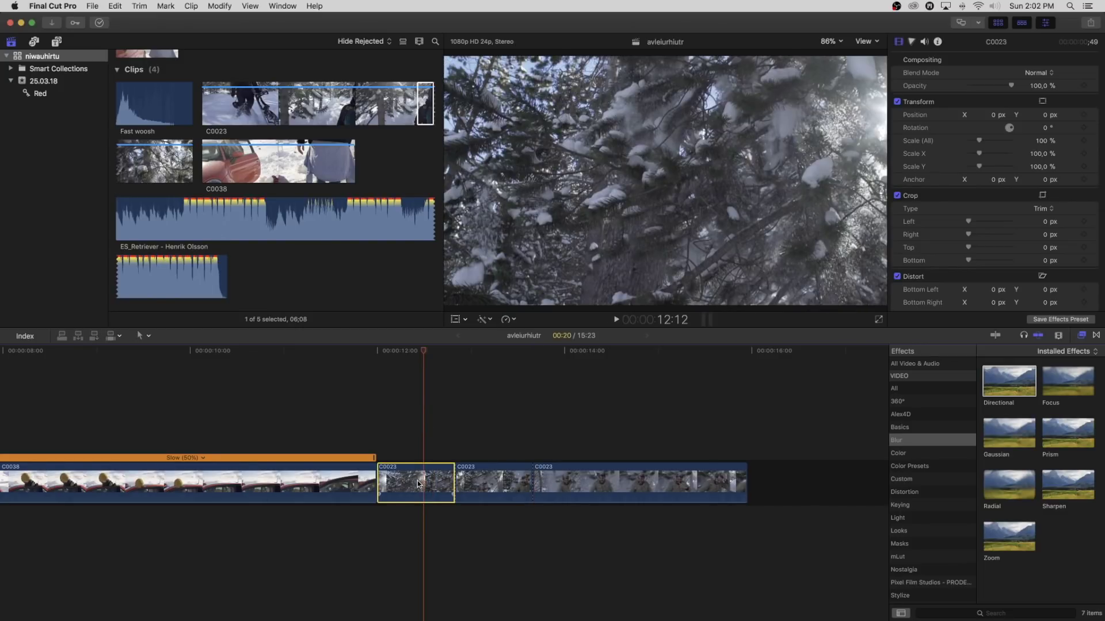
key("super+r")
left_click(436, 458)
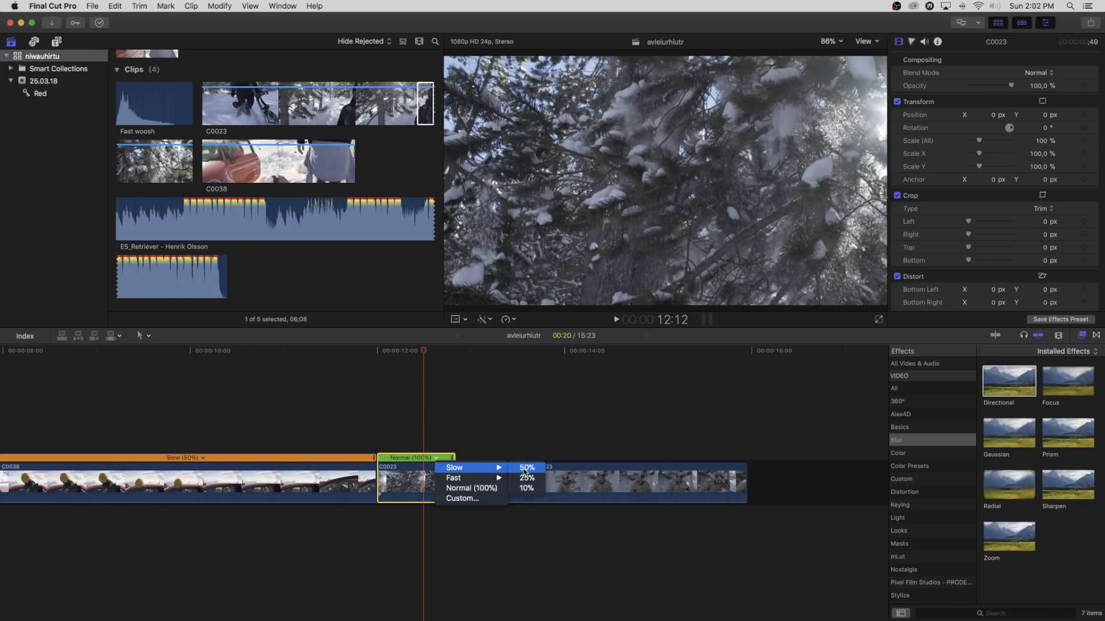
left_click(526, 468)
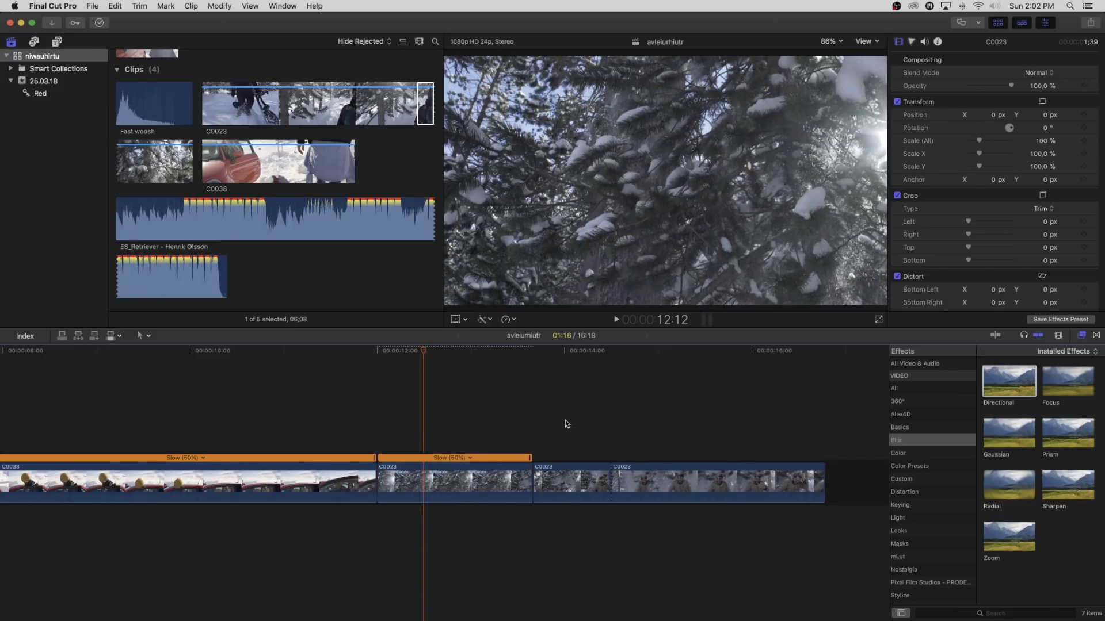
Speed up the short middle C0023 piece and play back the ramp
left_click(565, 483)
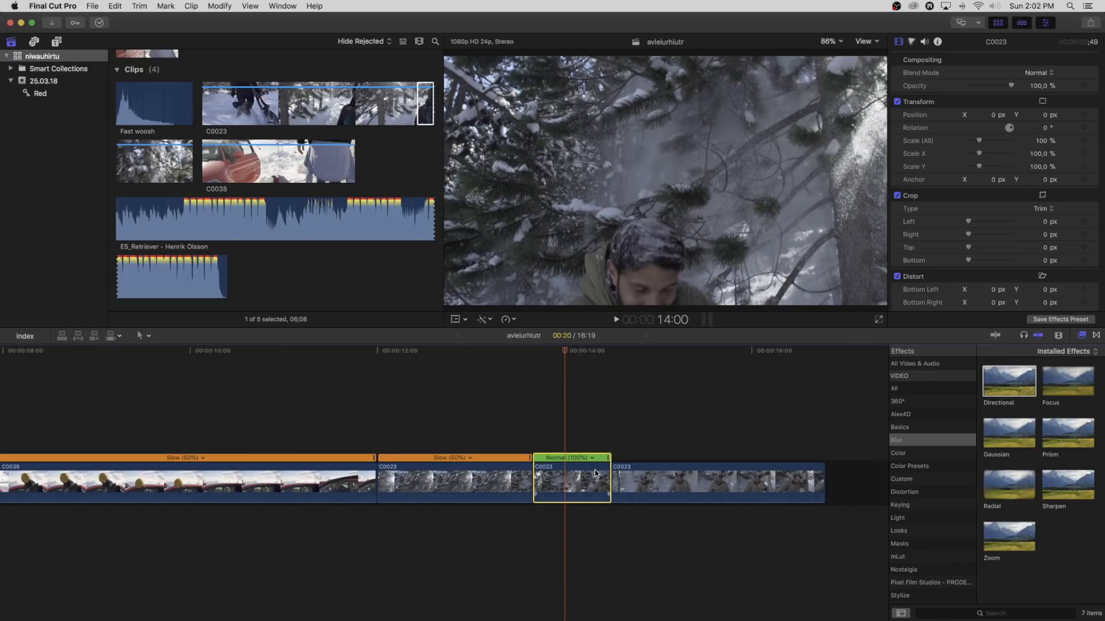
left_click_drag(603, 459, 548, 460)
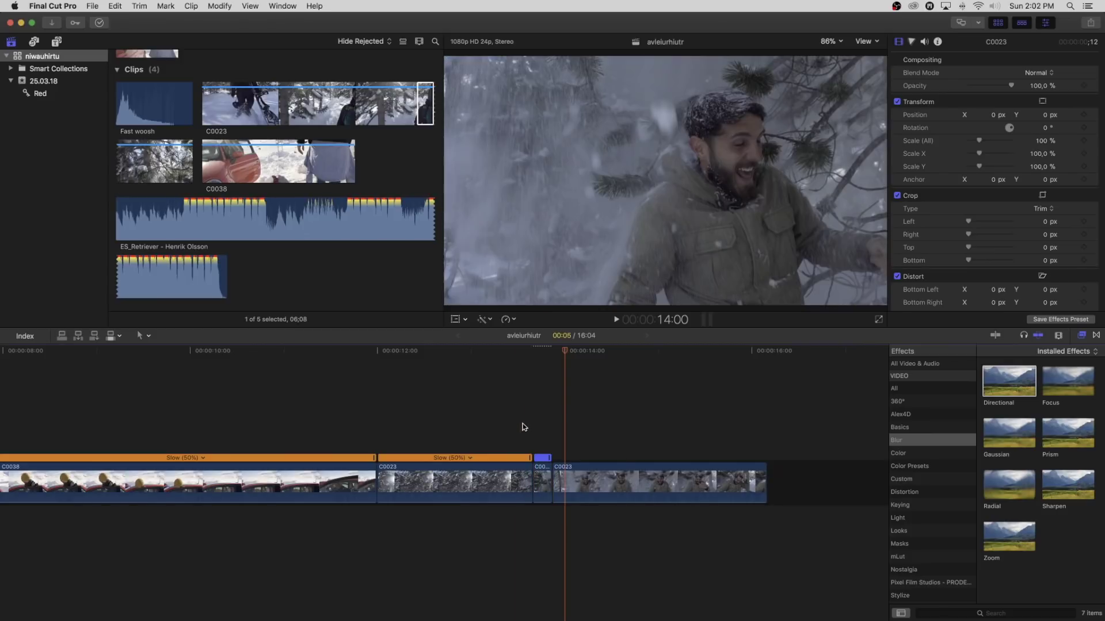
left_click(522, 427)
key("space")
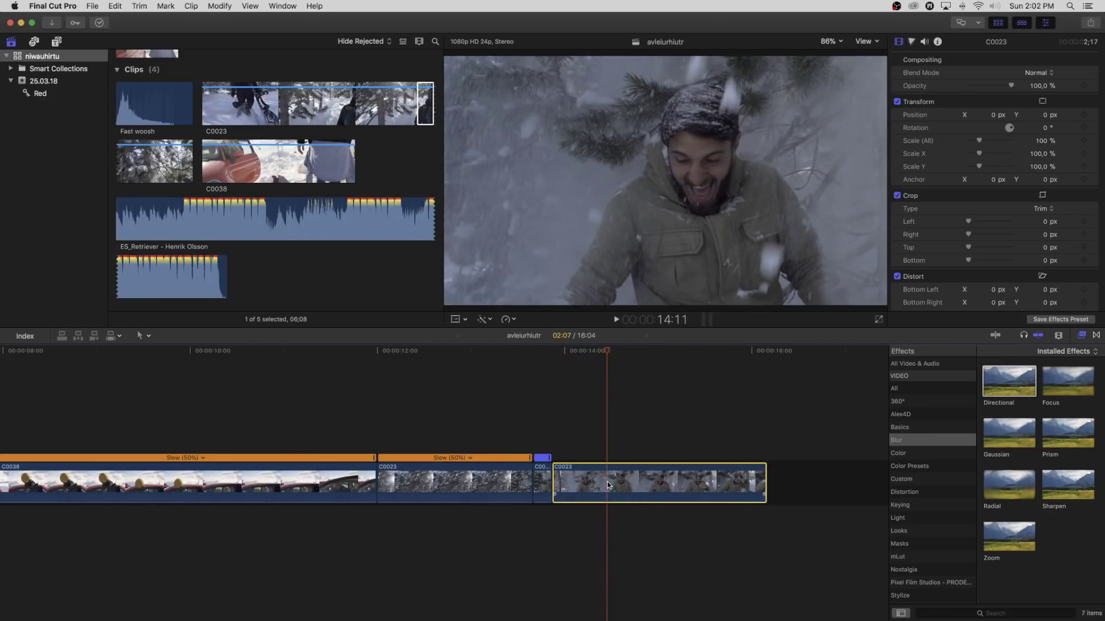
Set the last C0023 piece to 50% slow motion and review the speed-ramped section
key("super+r")
left_click(680, 459)
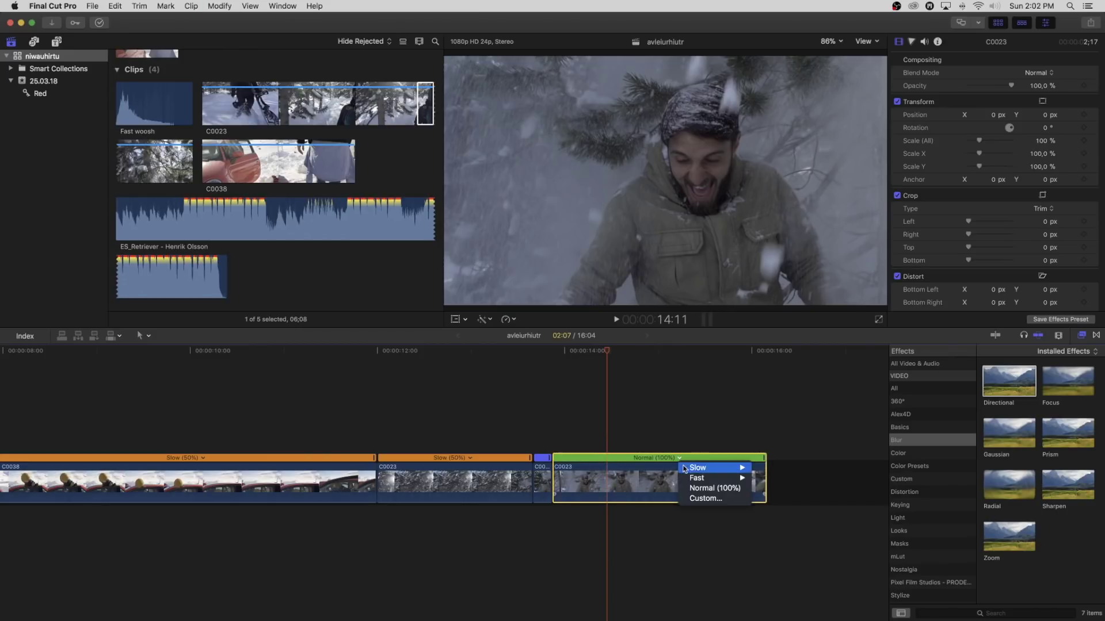
left_click(769, 468)
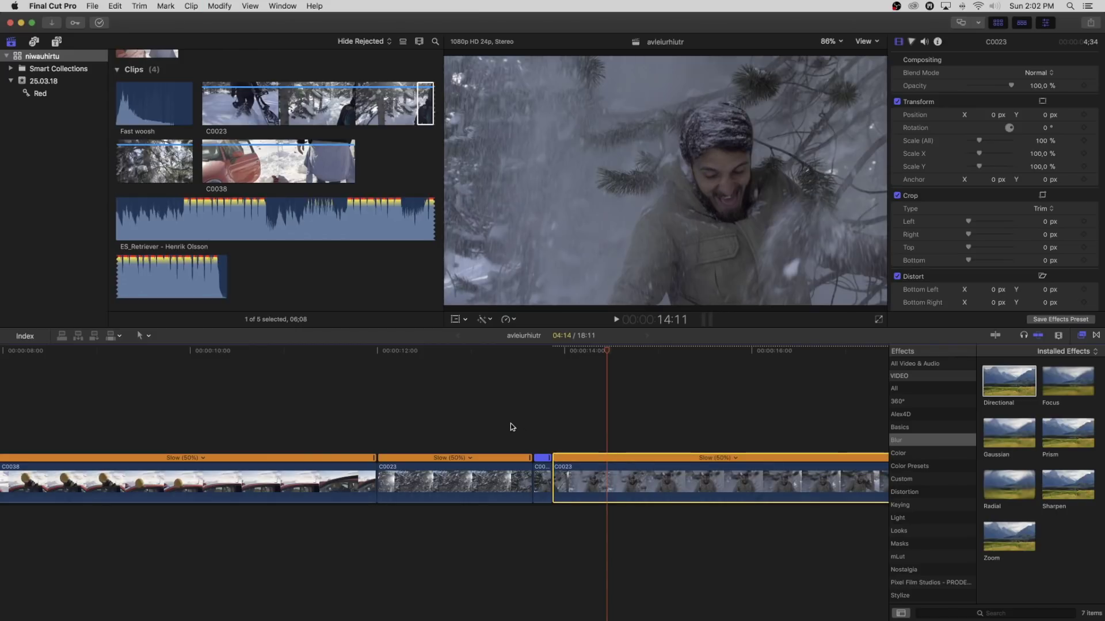
left_click(510, 424)
key("space")
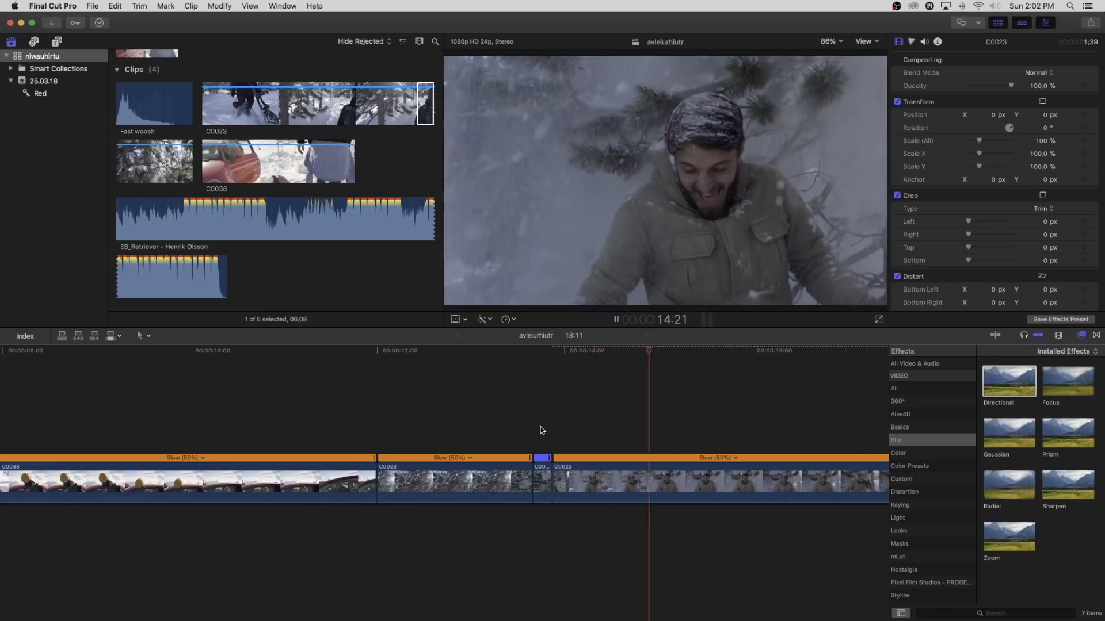
left_click(485, 422)
key("space")
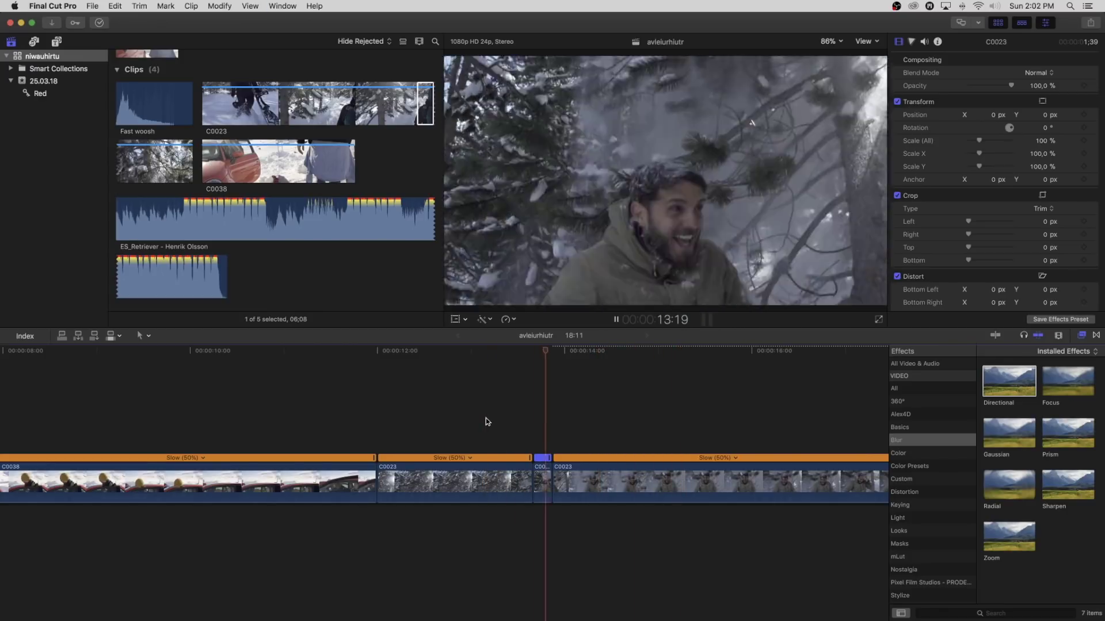
key("space")
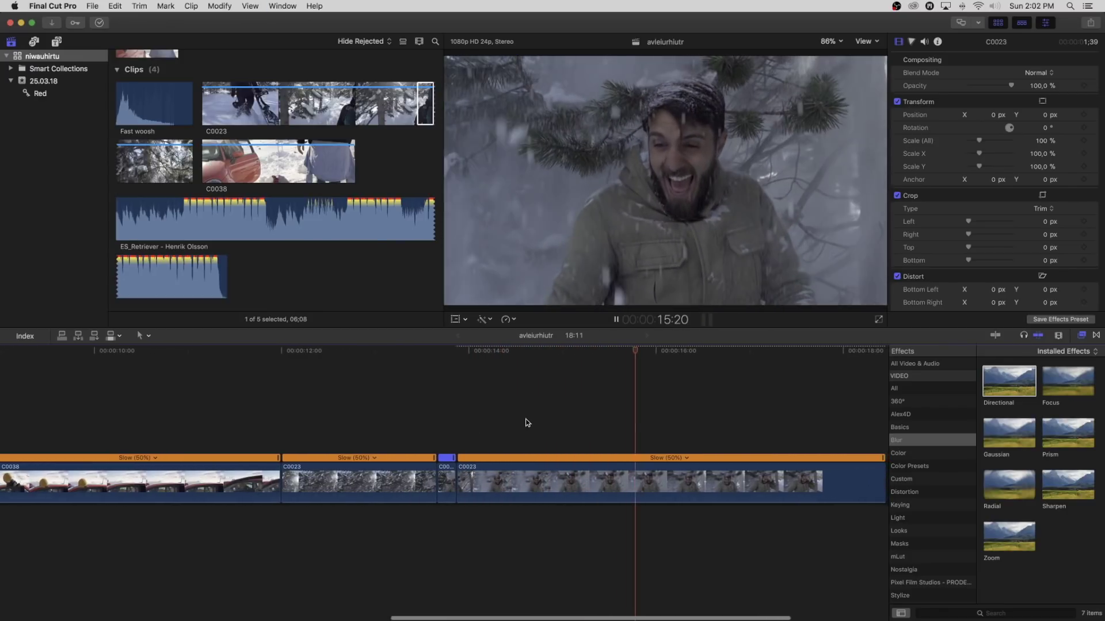
scroll(525, 423, "left", 3)
left_click(182, 223)
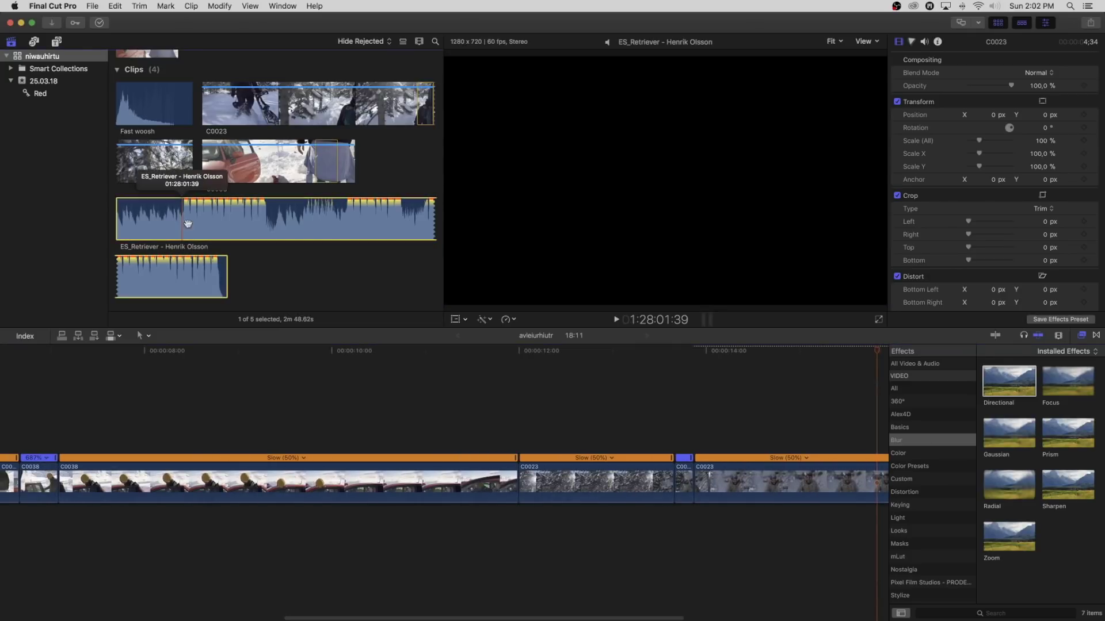
scroll(304, 416, "left", 10)
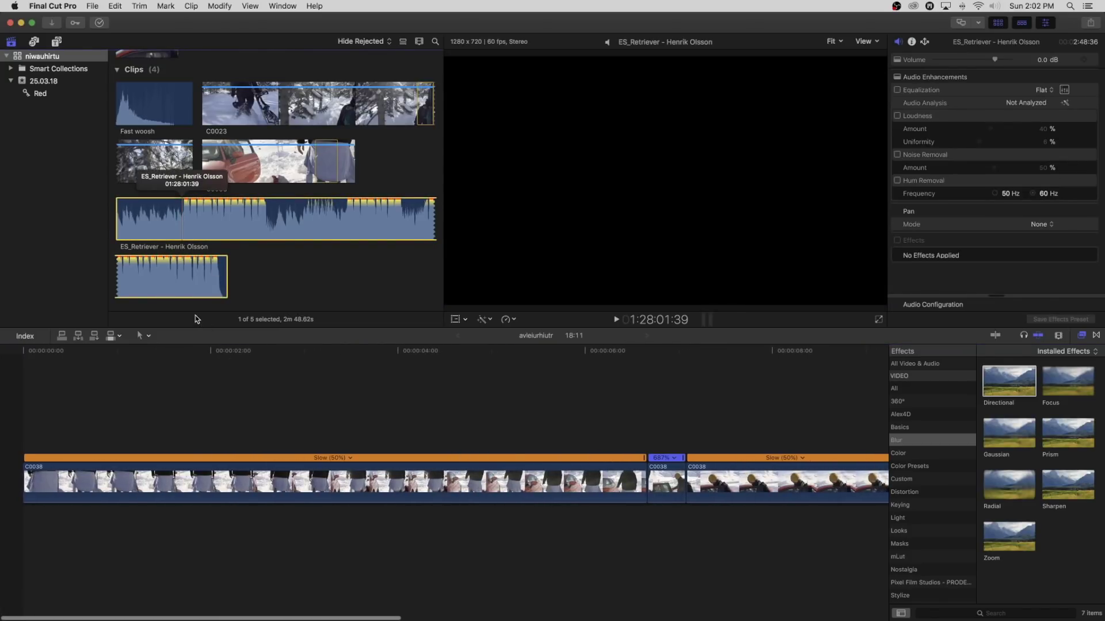
mouse_move(154, 247)
left_mouse_down()
mouse_move(34, 518)
mouse_move(320, 542)
mouse_move(180, 533)
mouse_move(365, 520)
left_mouse_up()
left_click_drag(662, 514, 539, 516)
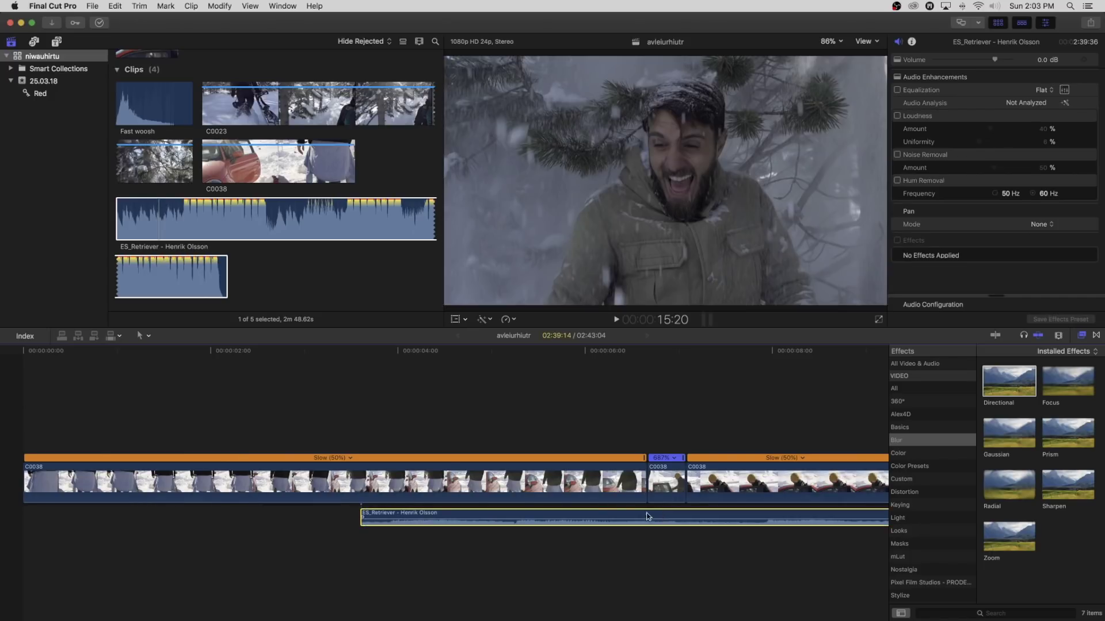
left_click(614, 435)
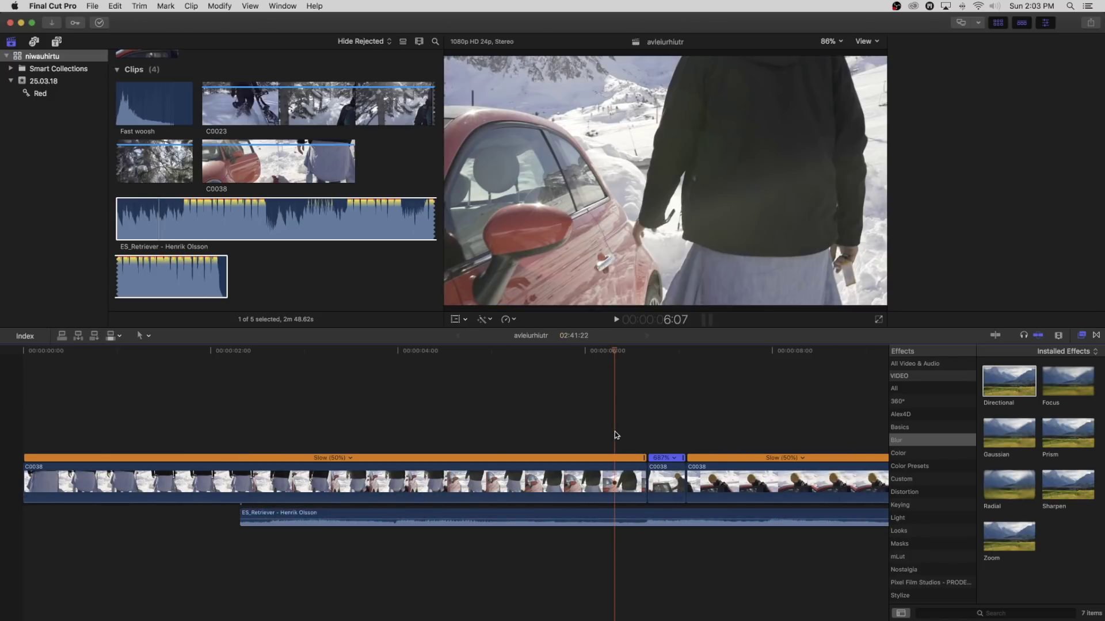
key("space")
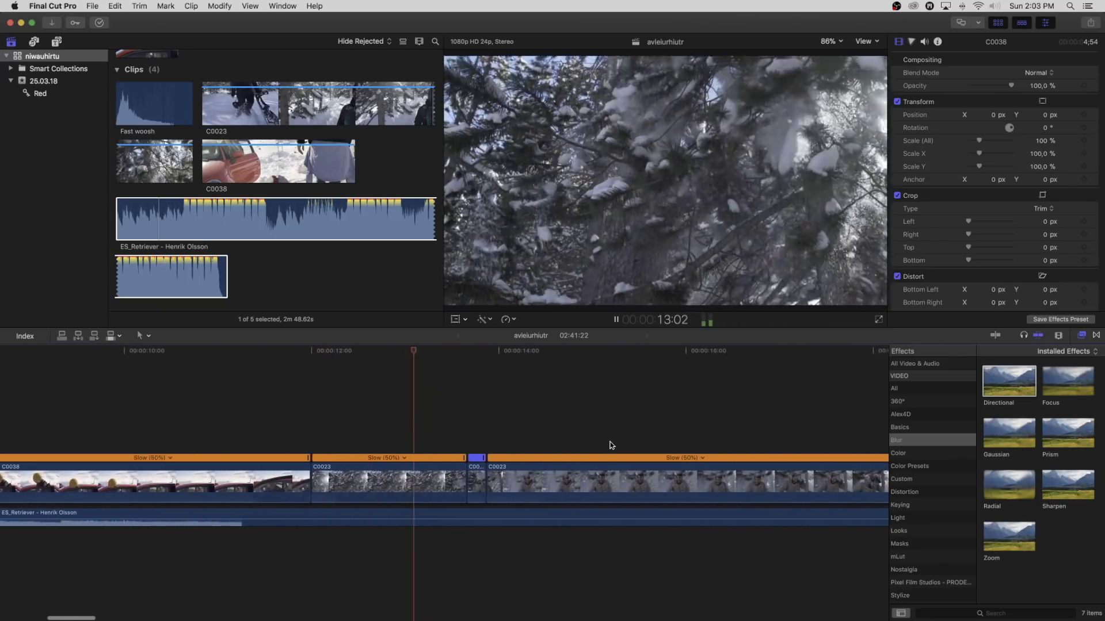
key("space")
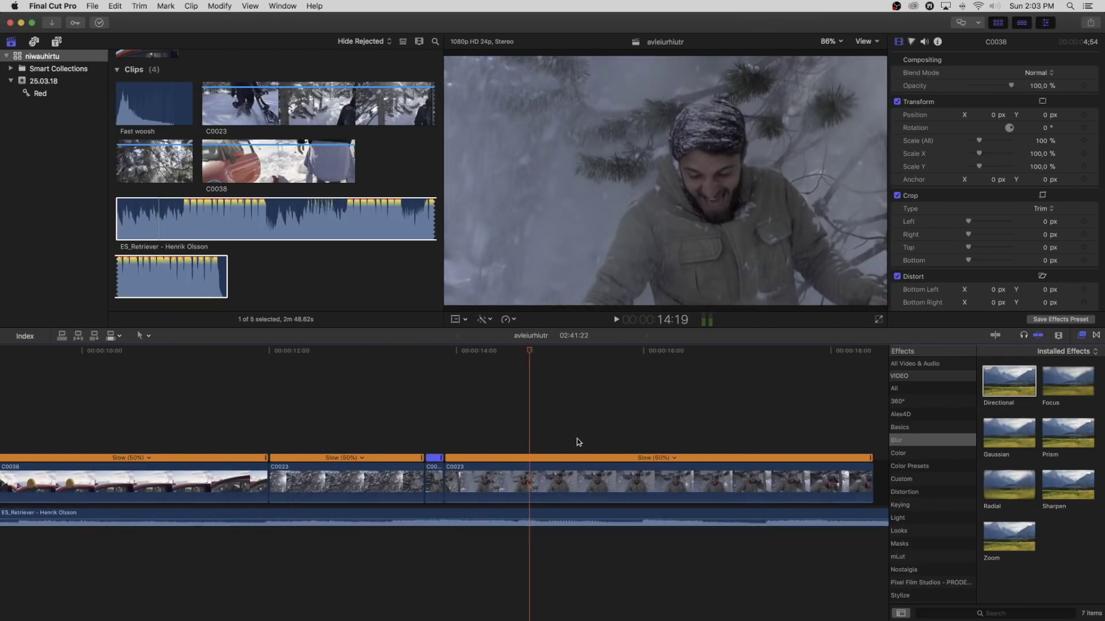
key("space")
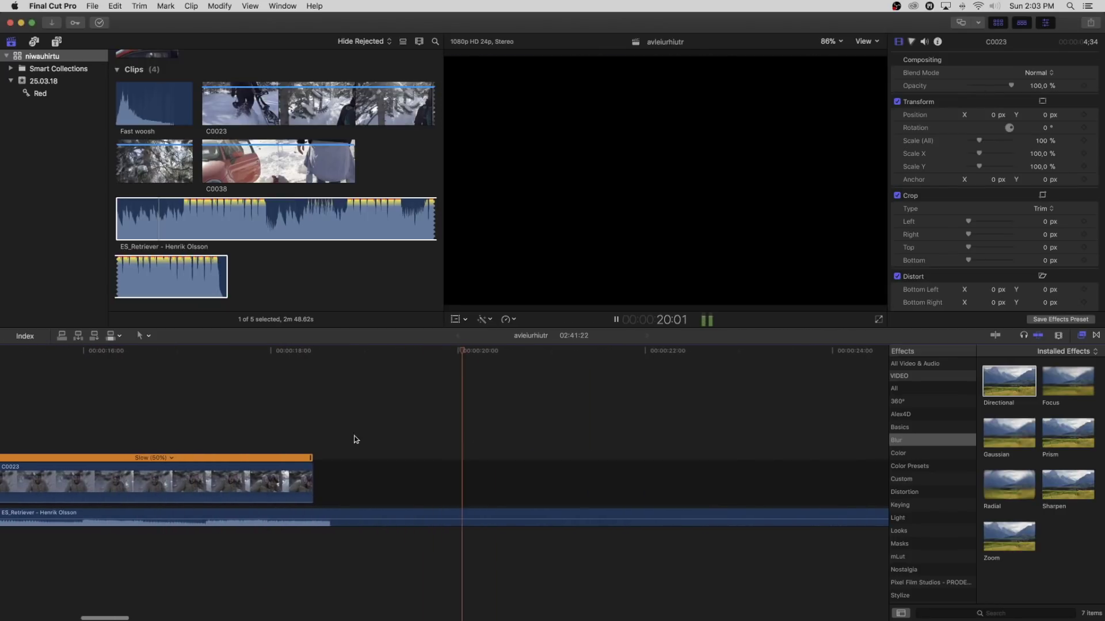
Zoom out on the whole edit and lower the background music volume to -5 dB
key("space")
left_click(206, 517)
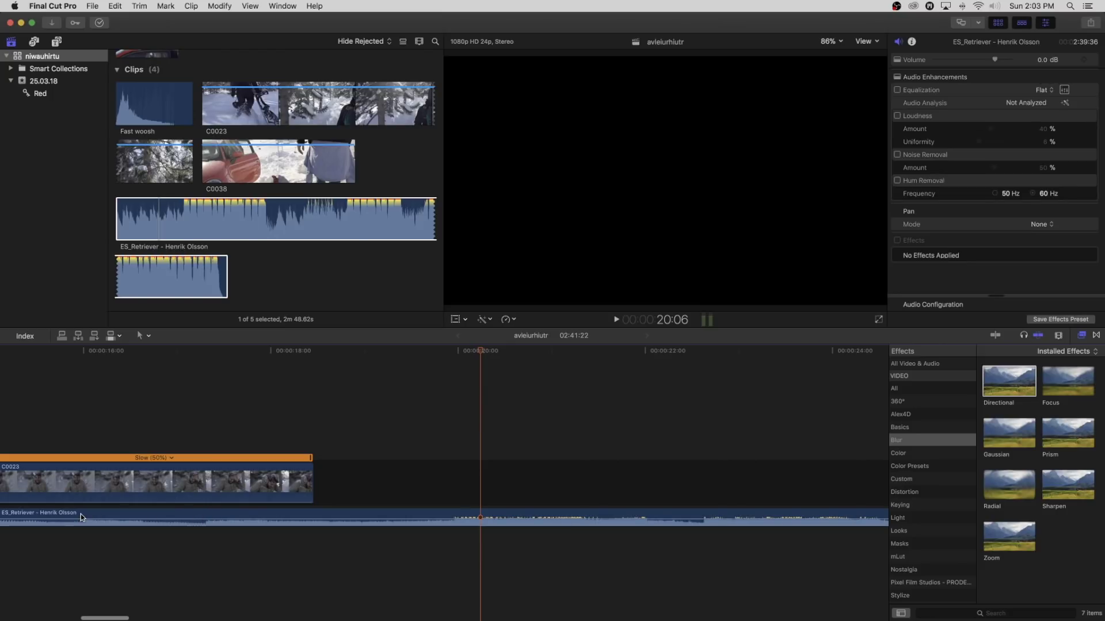
key("z")
key("super+minus")
key("super+minus")
key("a")
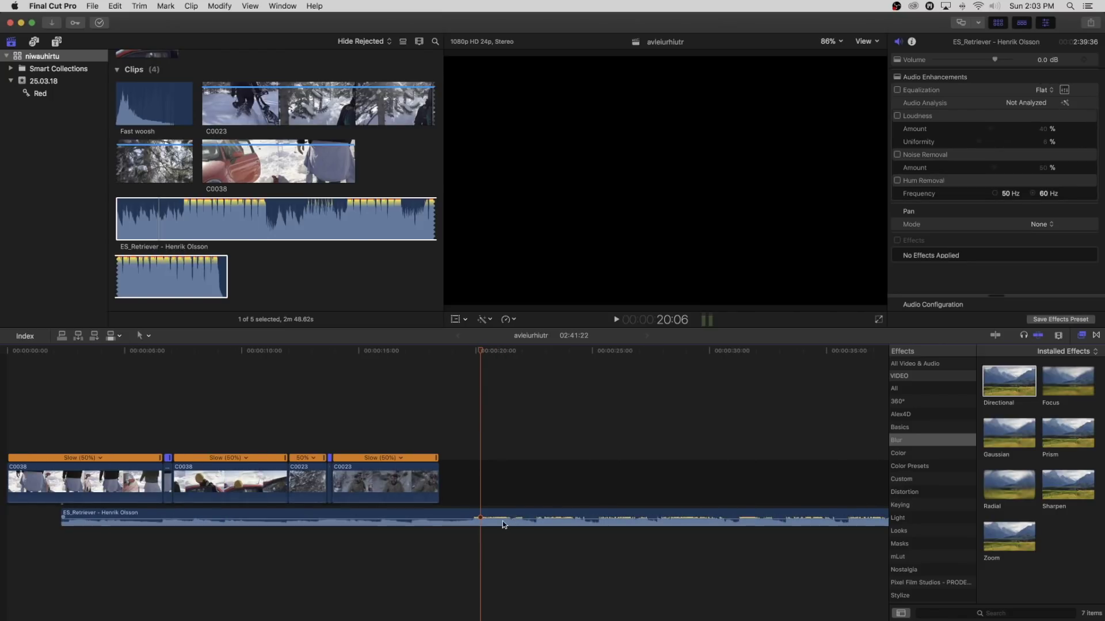
left_click_drag(498, 520, 498, 521)
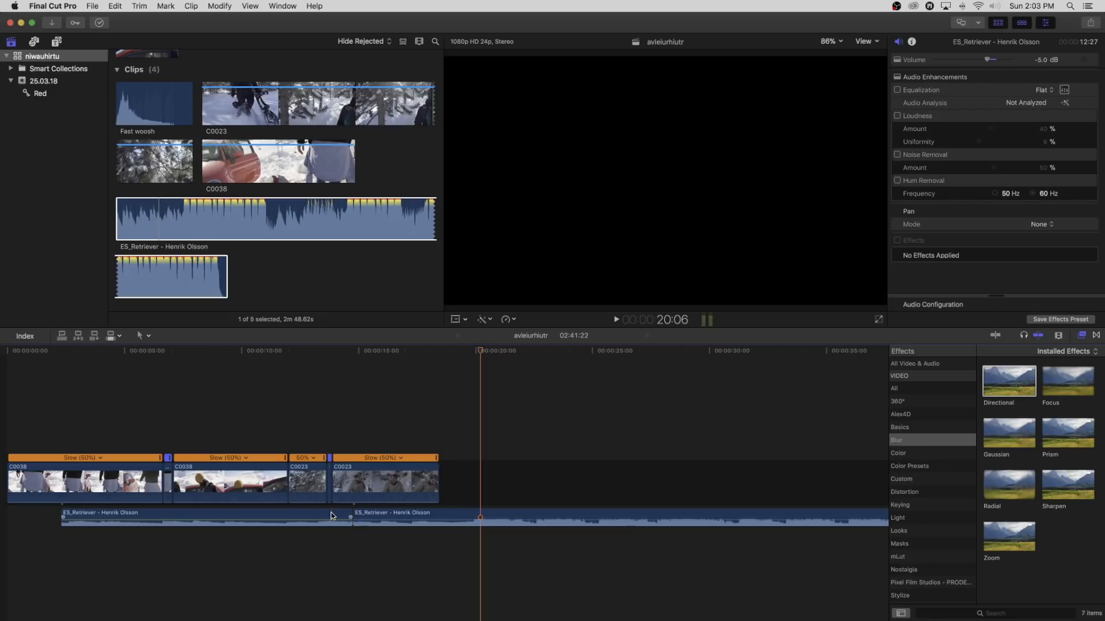
Delete the music's opening part, move the rest to the timeline start, and play from the beginning
left_click(331, 512)
key("Delete")
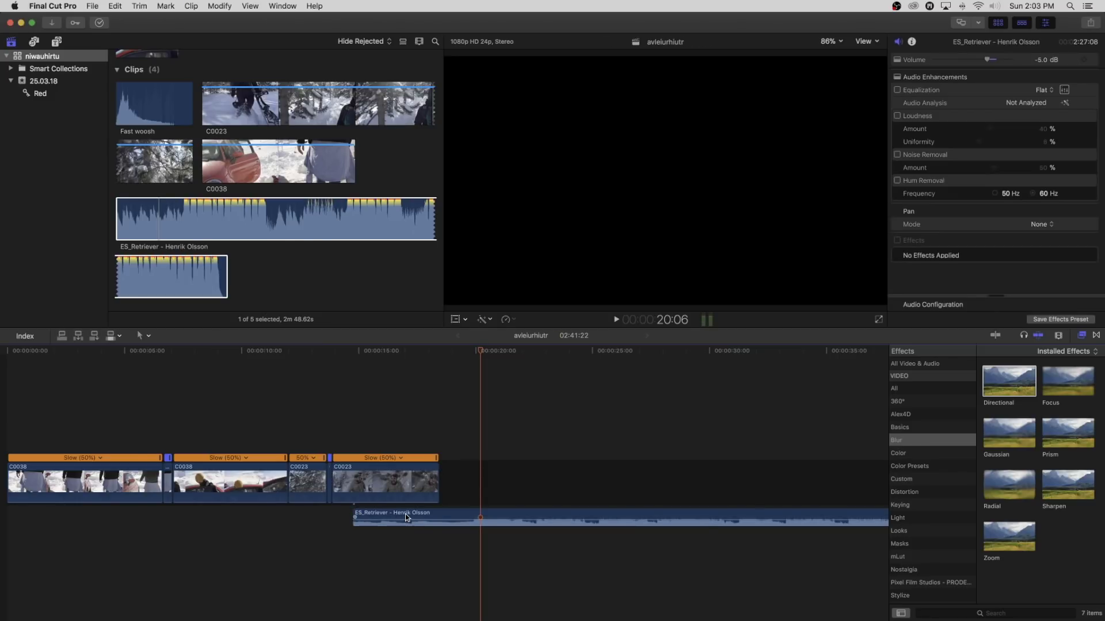
left_click_drag(405, 513, 57, 513)
key("Home")
key("space")
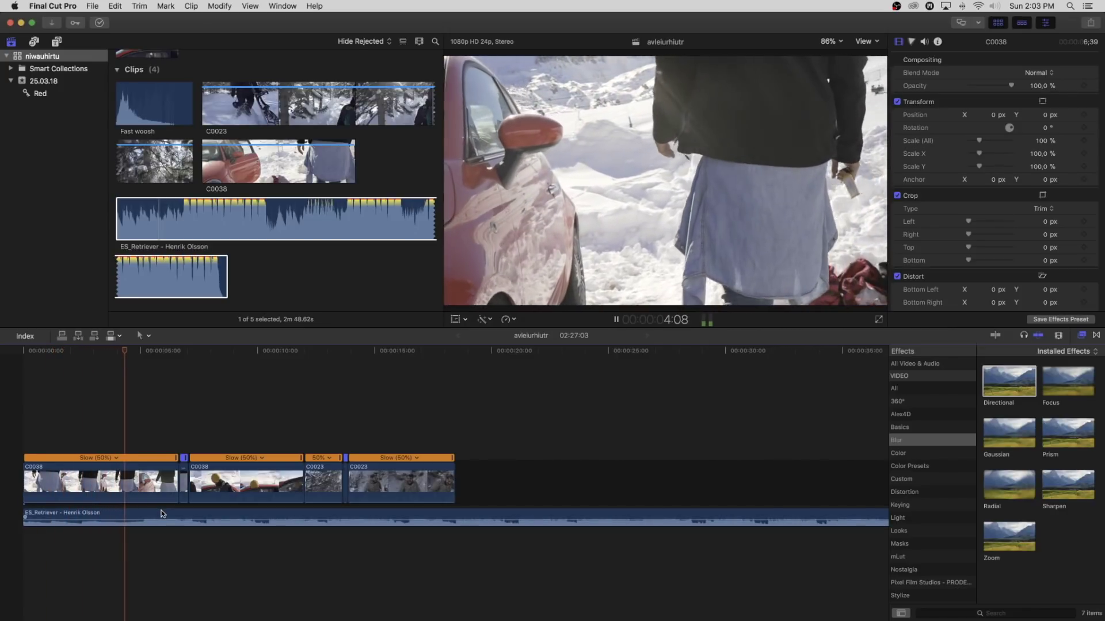
Zoom into the edit's start, check the music timing, and return the music to the timeline start
key("space")
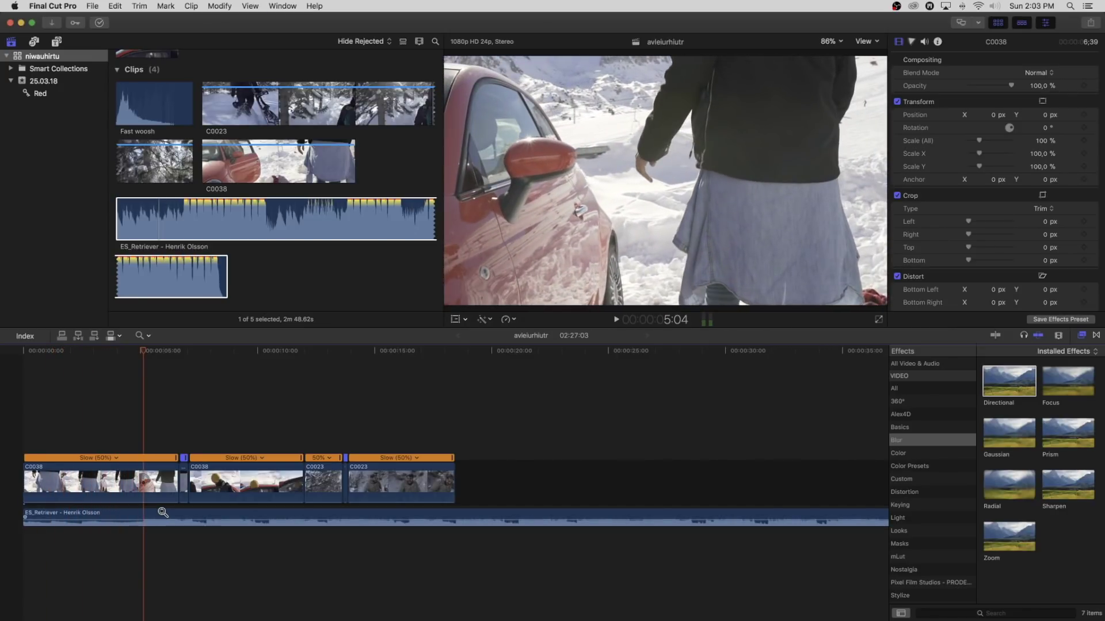
left_click(163, 513)
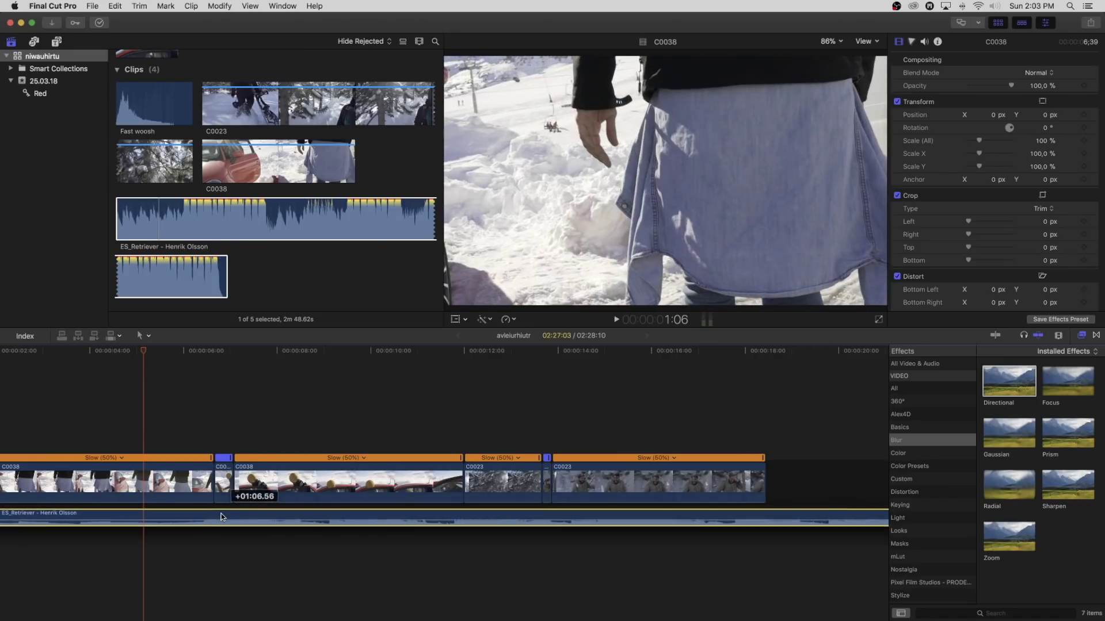
left_click(226, 512)
left_click(146, 434)
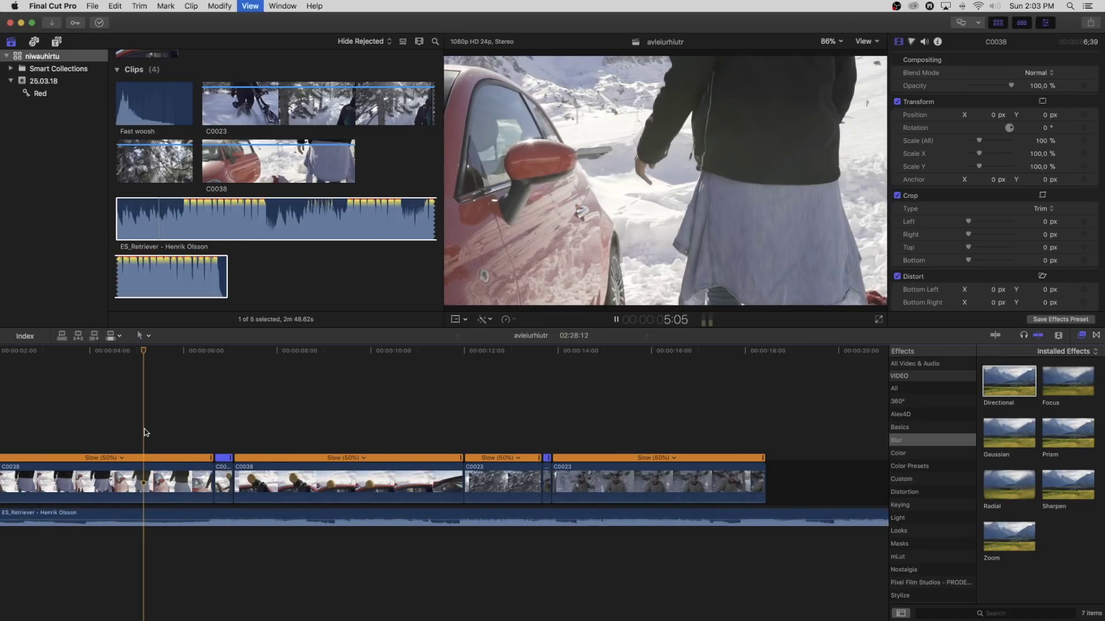
key("space")
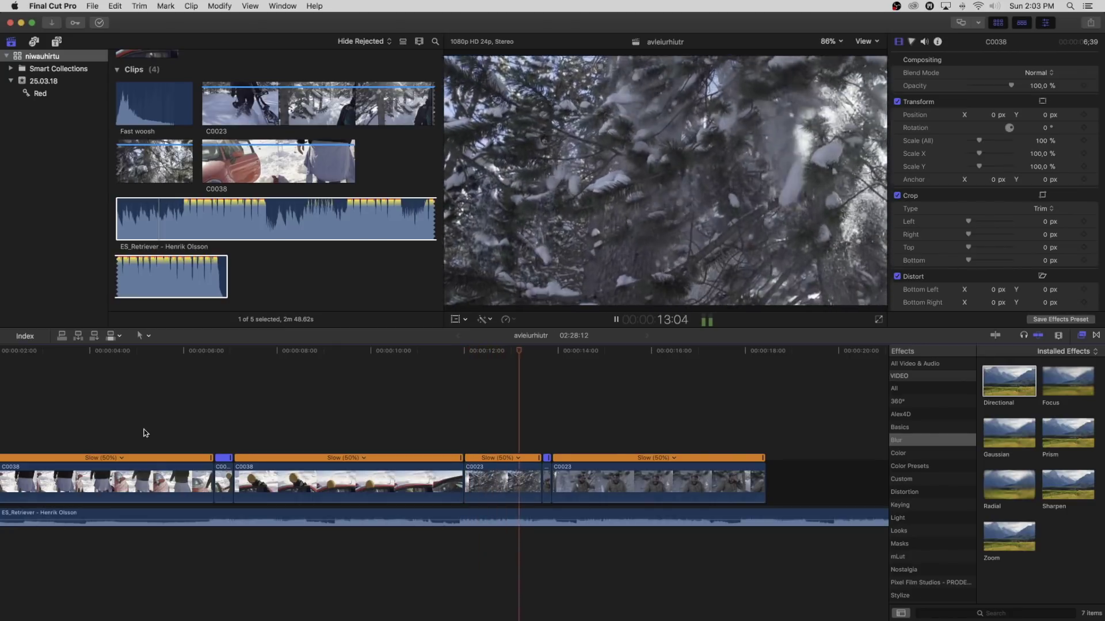
scroll(146, 433, "right", 1)
scroll(146, 433, "right", 3)
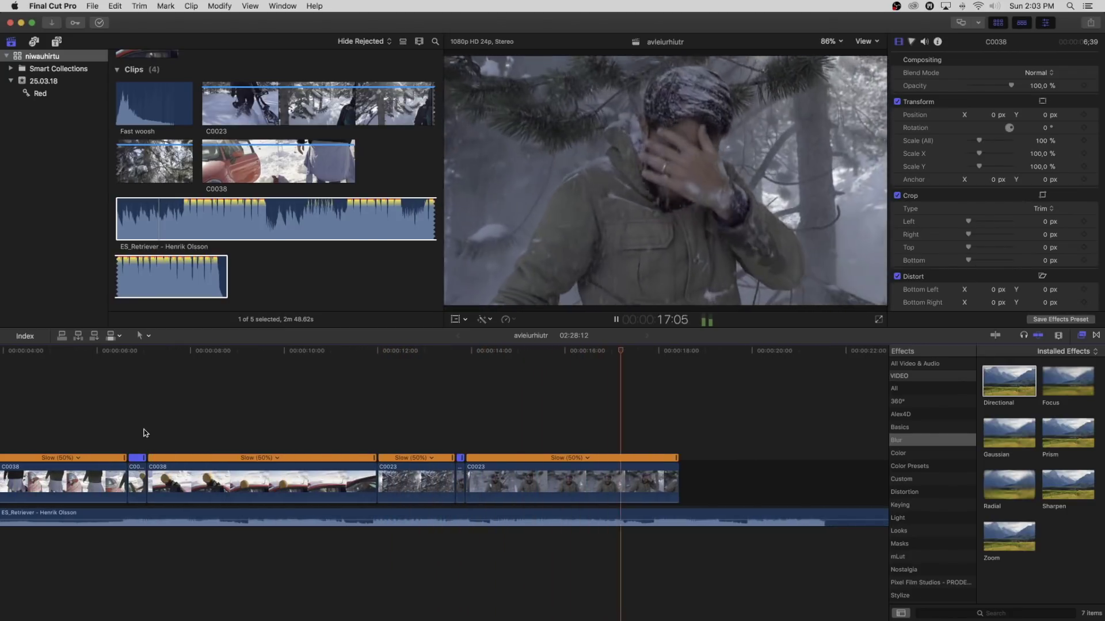
key("space")
scroll(146, 432, "left", 10)
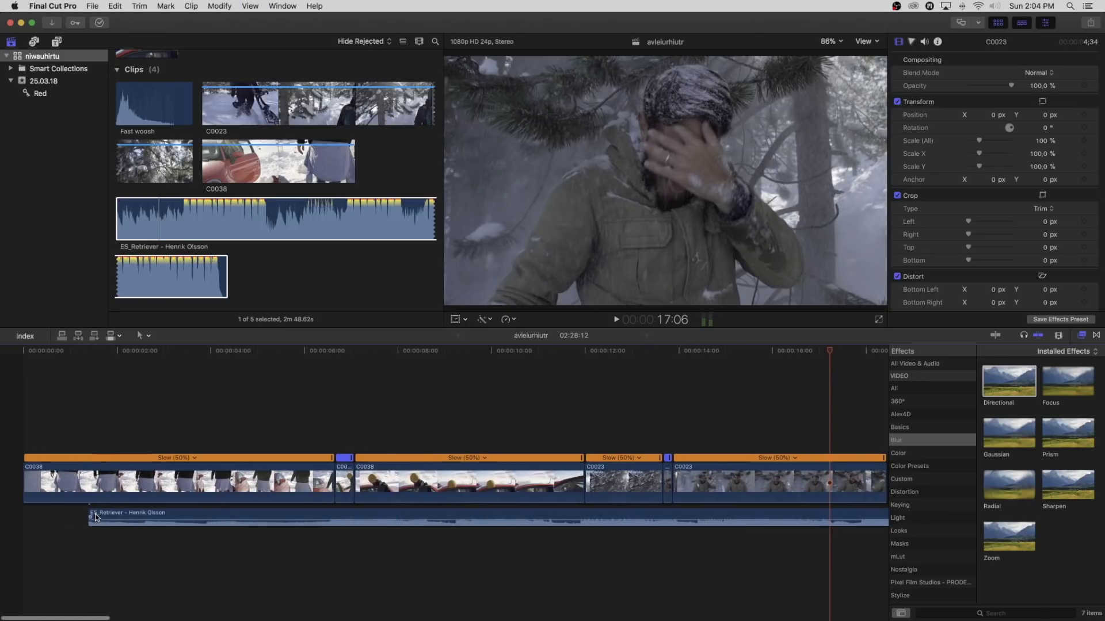
left_click_drag(96, 517, 30, 516)
left_click(19, 425)
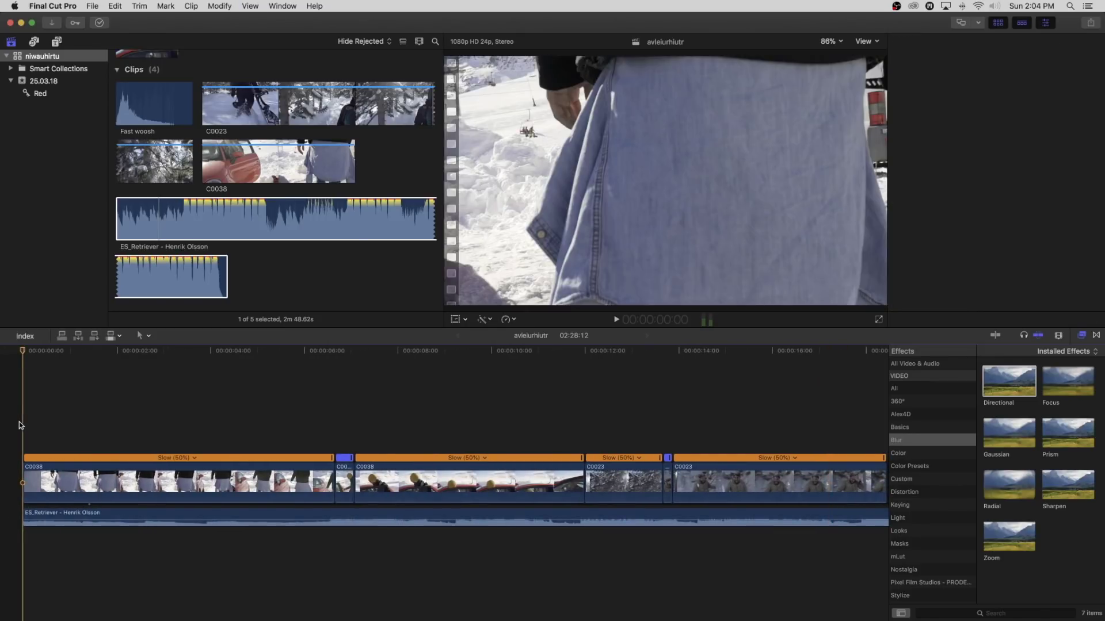
Nudge the music +0.11 later, play past the first ramp to check, and load Fast woosh
left_click(330, 433)
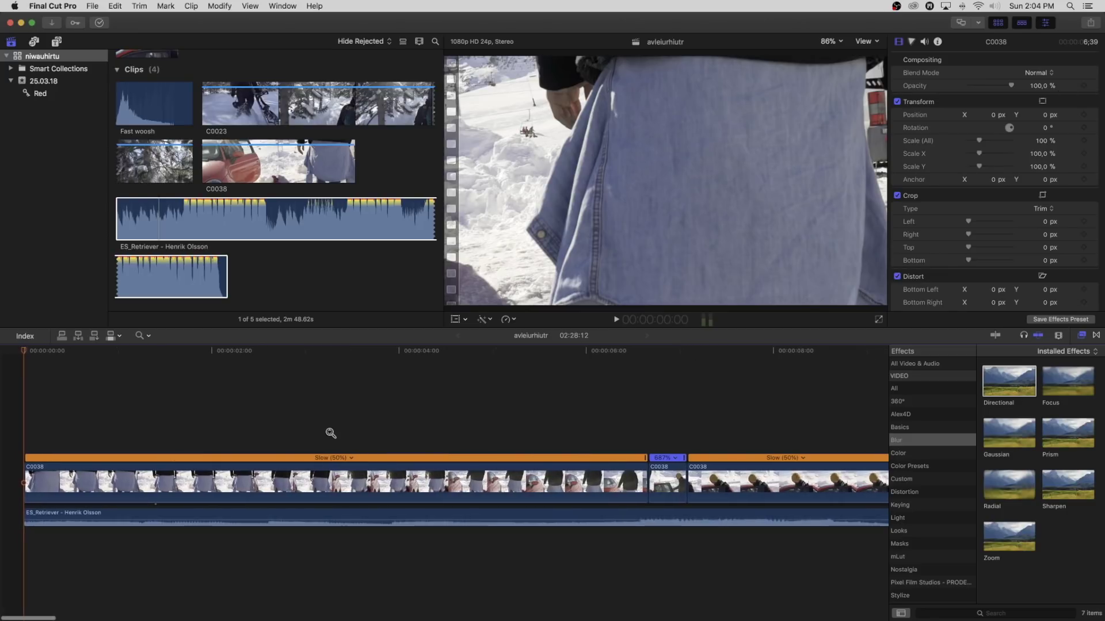
key("a")
left_click_drag(648, 520, 646, 524)
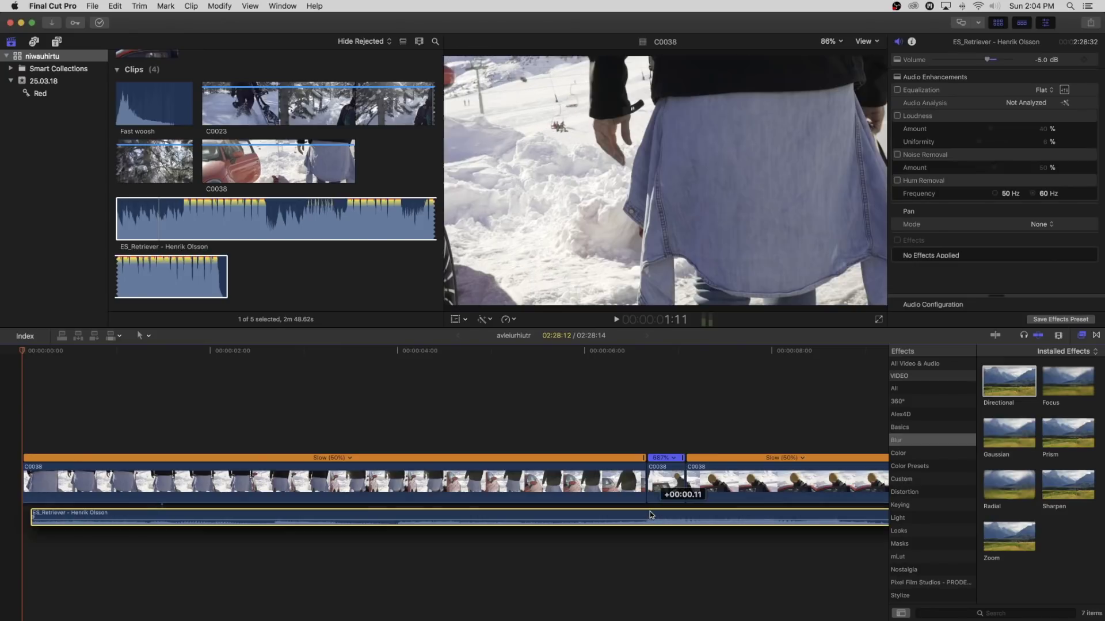
left_click(416, 405)
key("space")
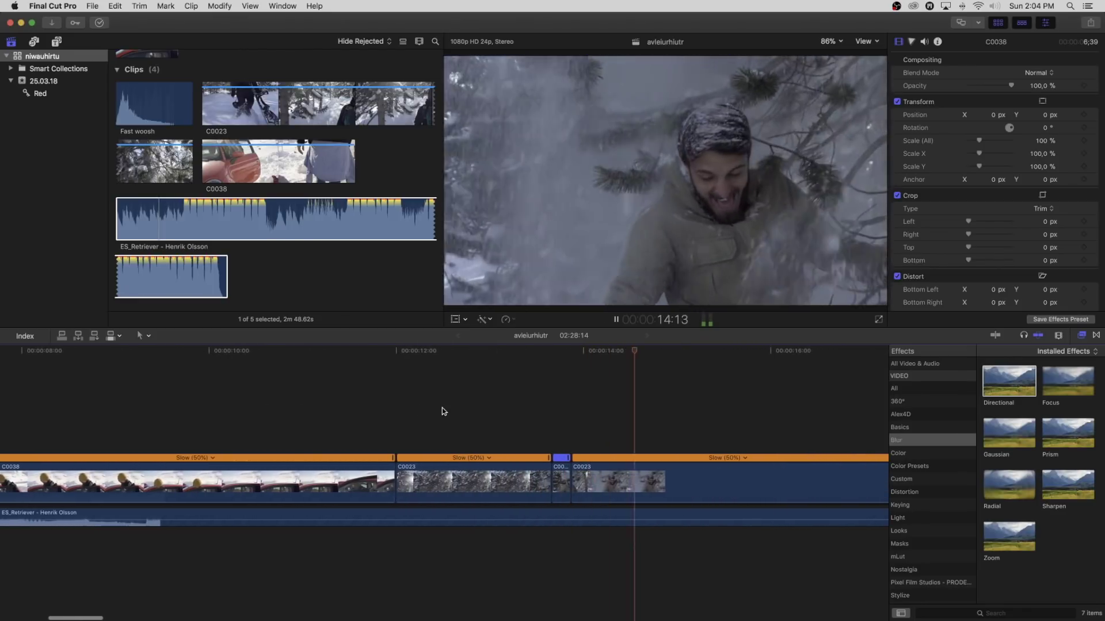
key("space")
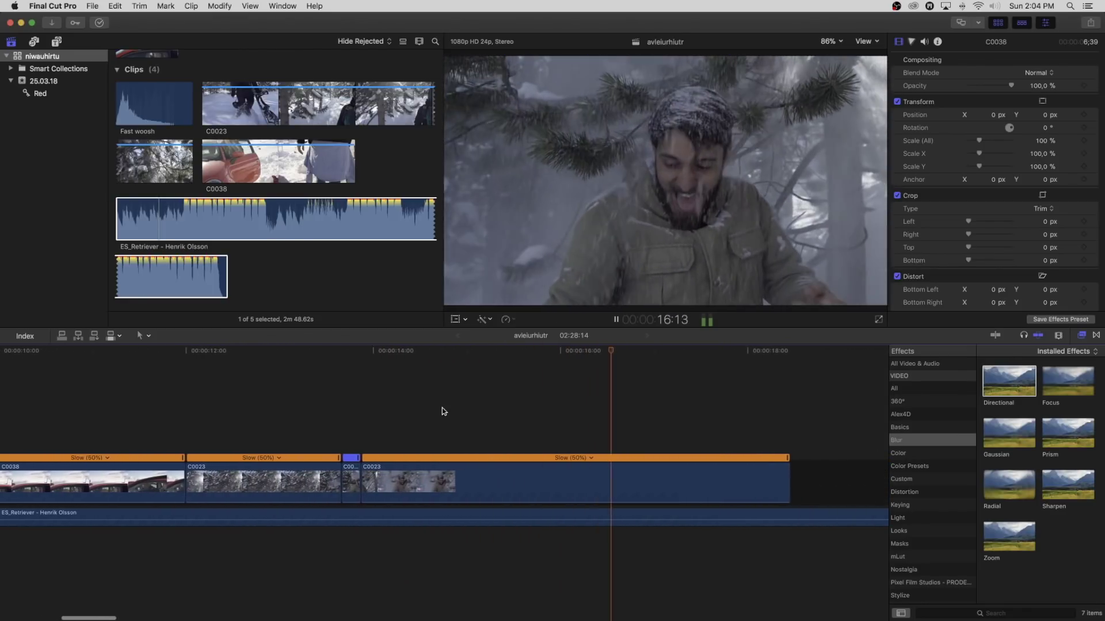
scroll(441, 407, "left", 10)
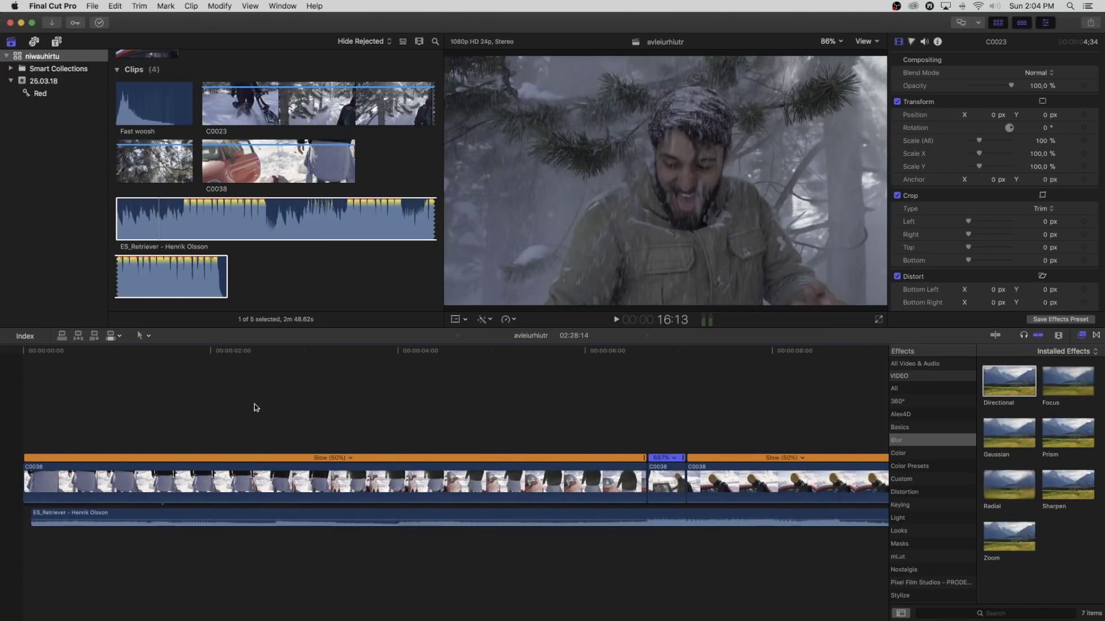
left_click(133, 116)
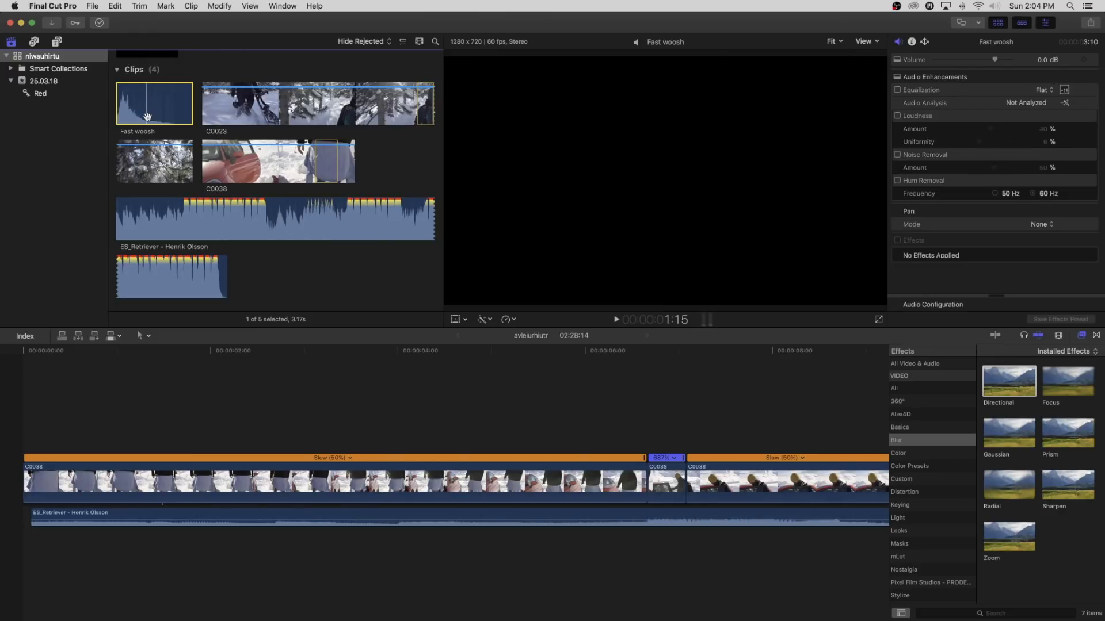
Place the Fast woosh effect under the music at the first speed ramp
scroll(144, 116, "up", 1)
left_click_drag(130, 113, 632, 551)
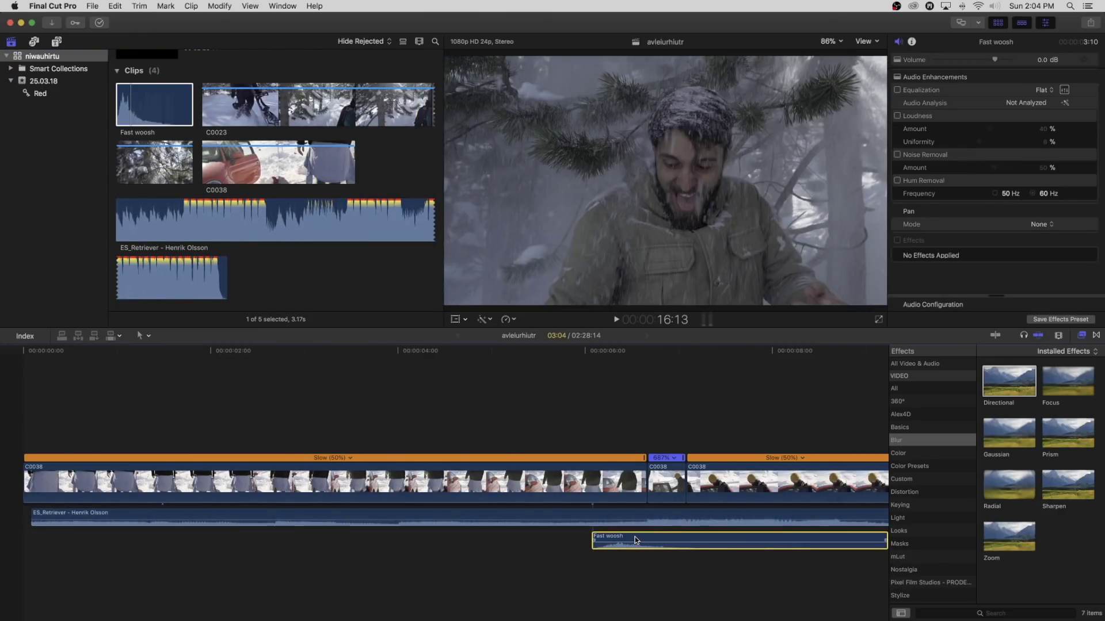
mouse_move(634, 537)
left_mouse_down()
mouse_move(629, 548)
mouse_move(655, 542)
left_mouse_up()
left_click(648, 442)
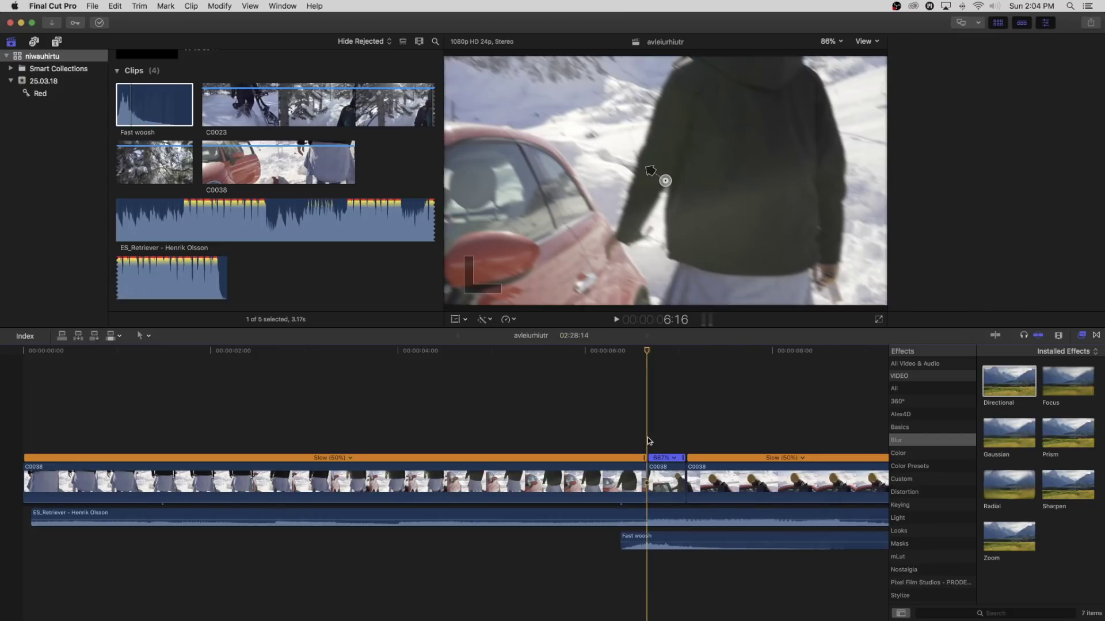
Copy the woosh and paste a second one onto the next fast transition
scroll(635, 450, "right", 3)
left_click(556, 536)
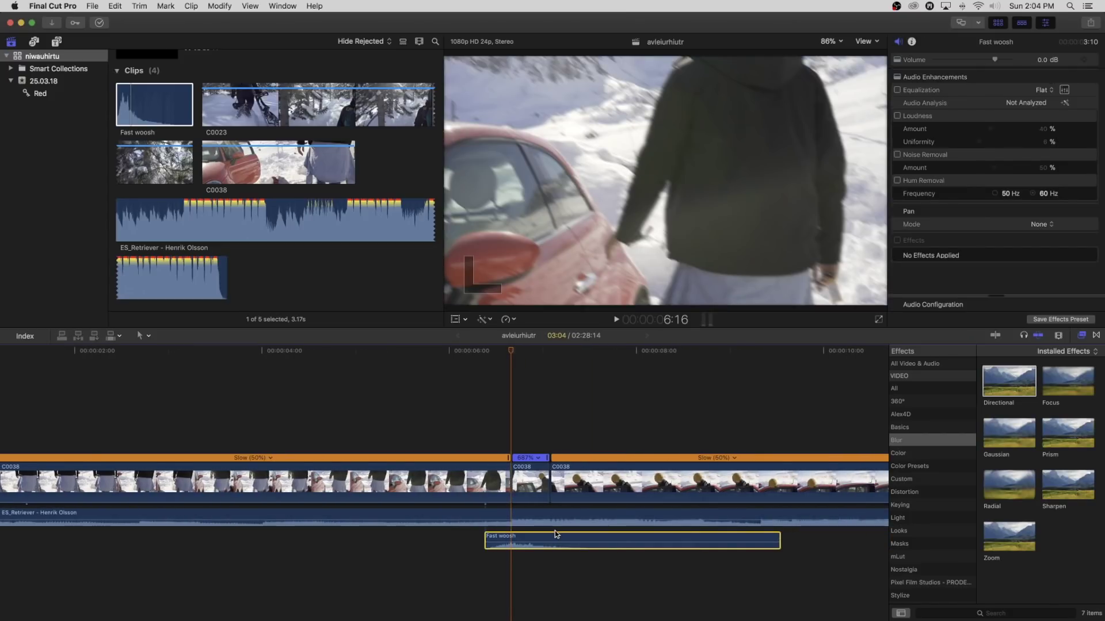
key("super+z")
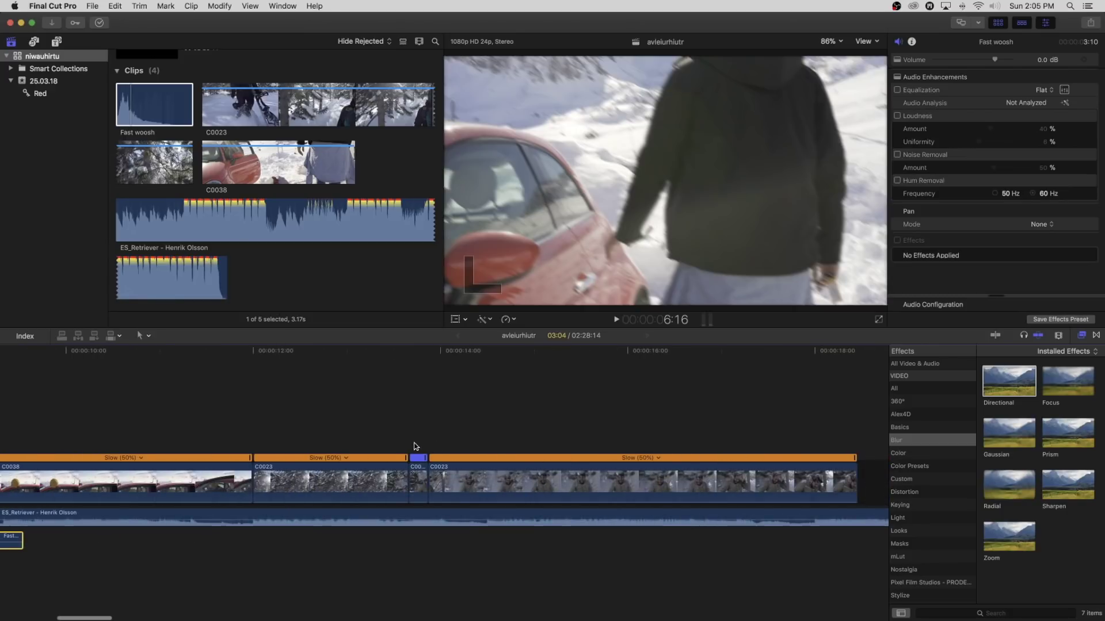
key("q")
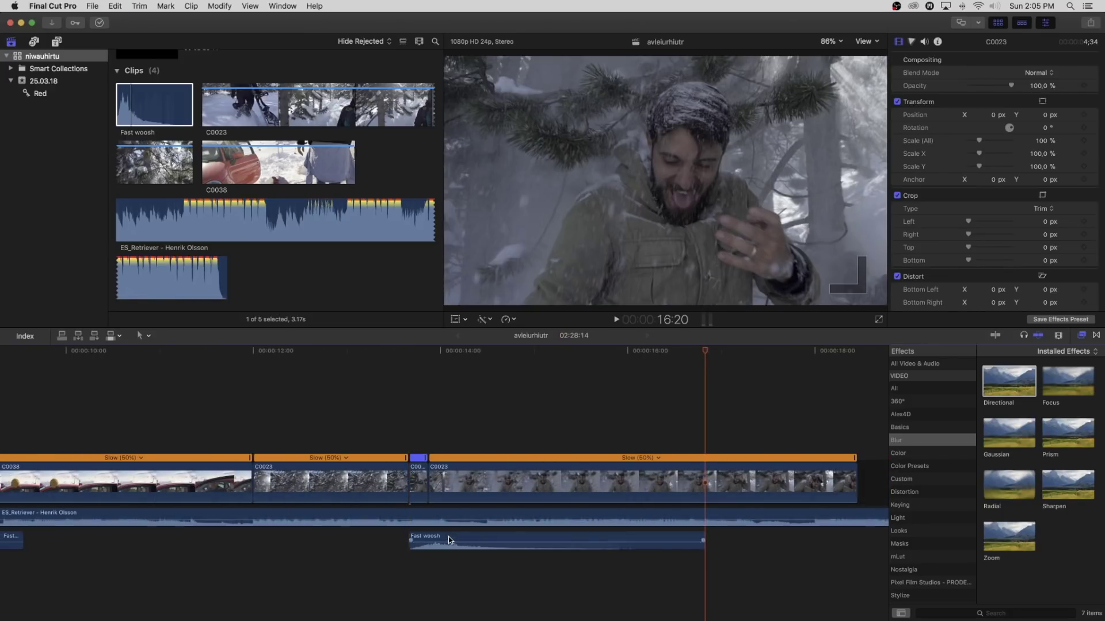
left_click_drag(449, 540, 423, 538)
scroll(337, 465, "left", 10)
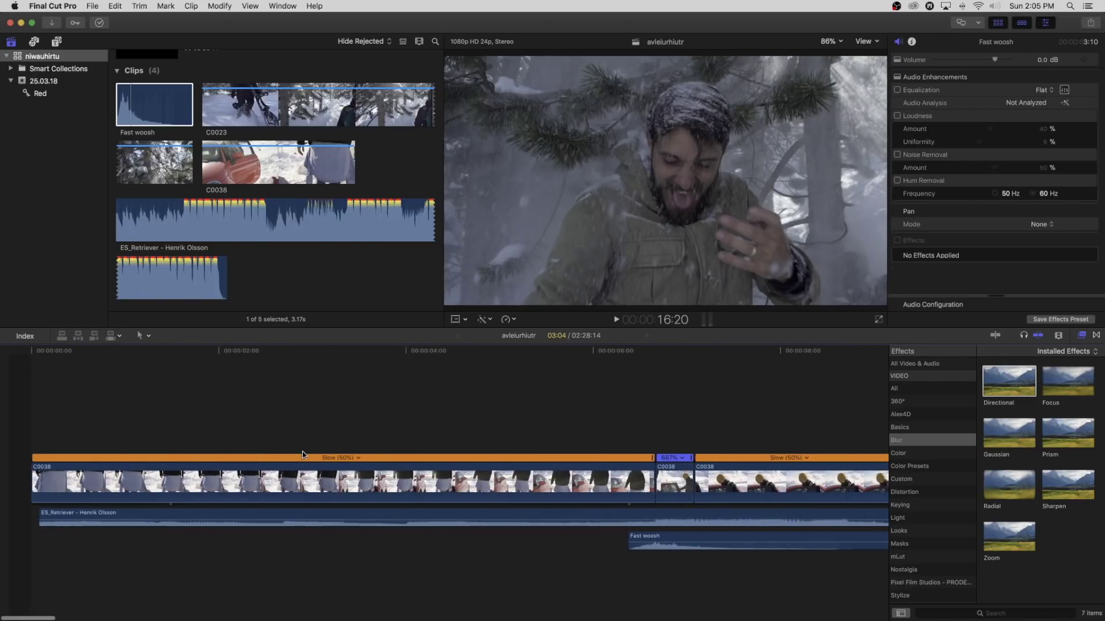
key("Home")
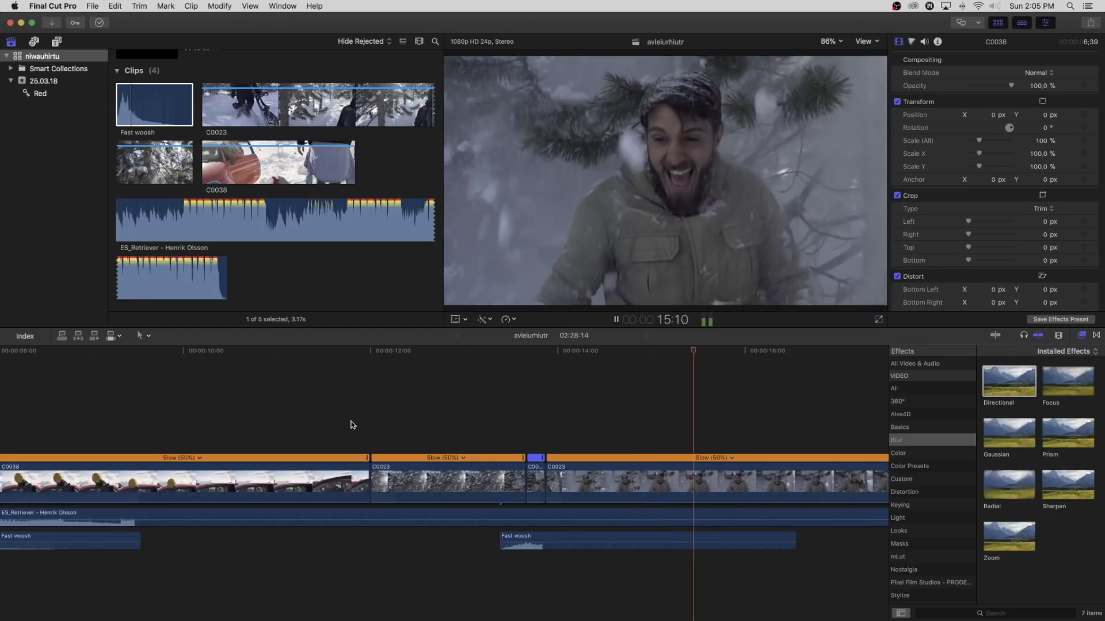
left_click(353, 425)
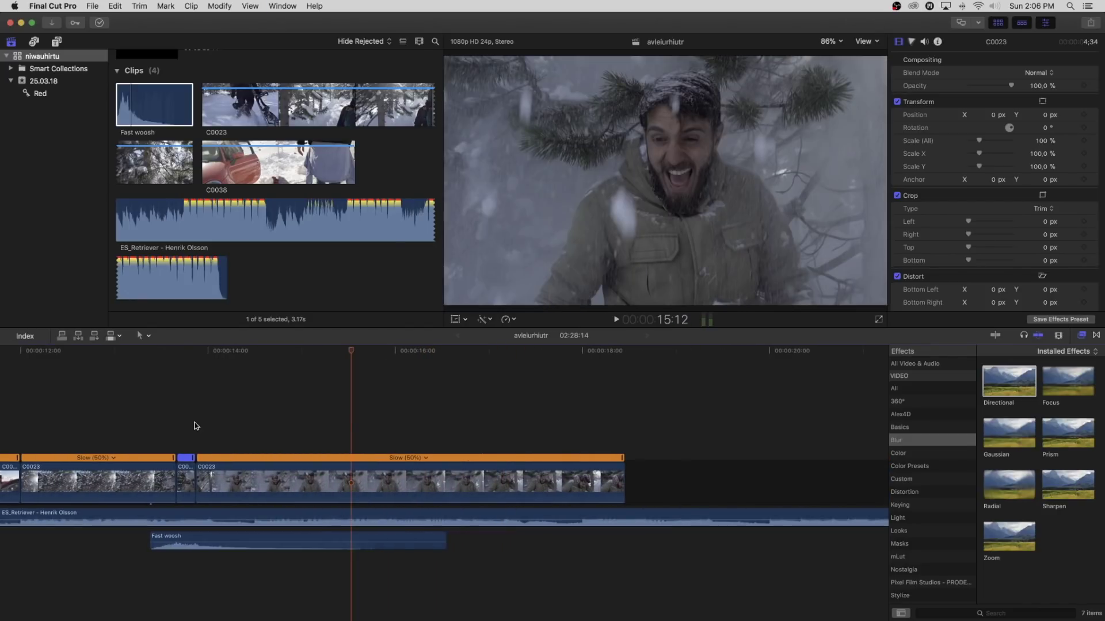
scroll(403, 413, "left", 10)
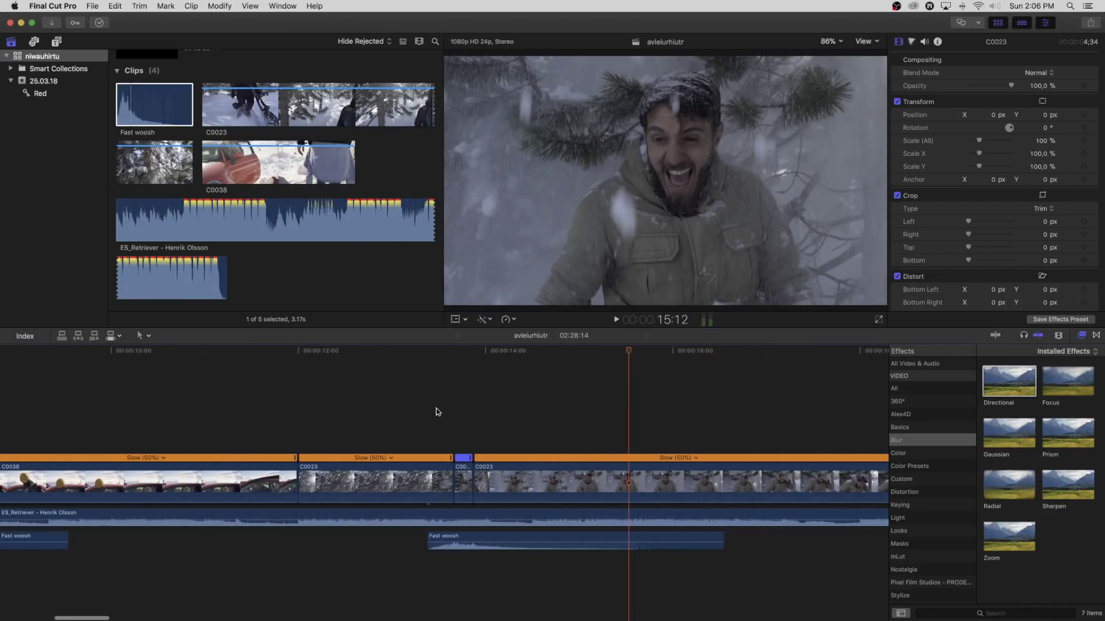
scroll(291, 414, "left", 2)
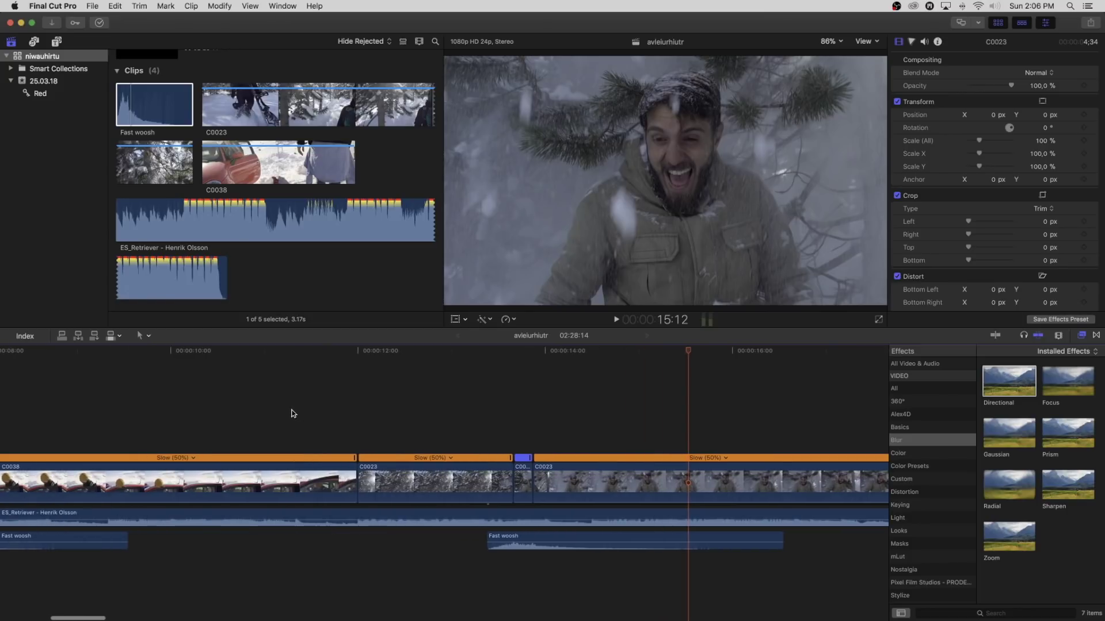